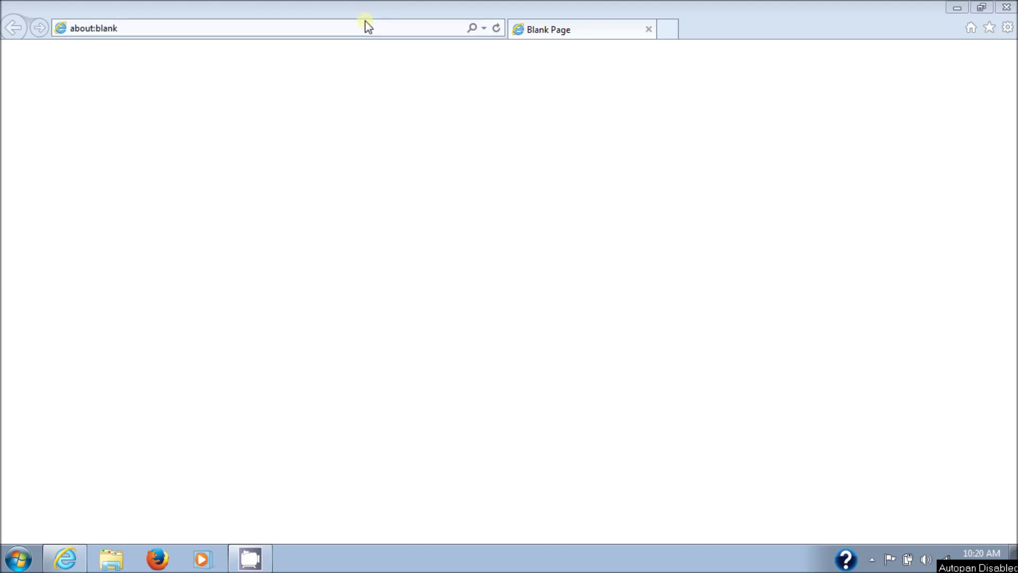
Go to 192.168.1.1, sign in with the admin user name and password, and switch to ADVANCED
left_click(355, 33)
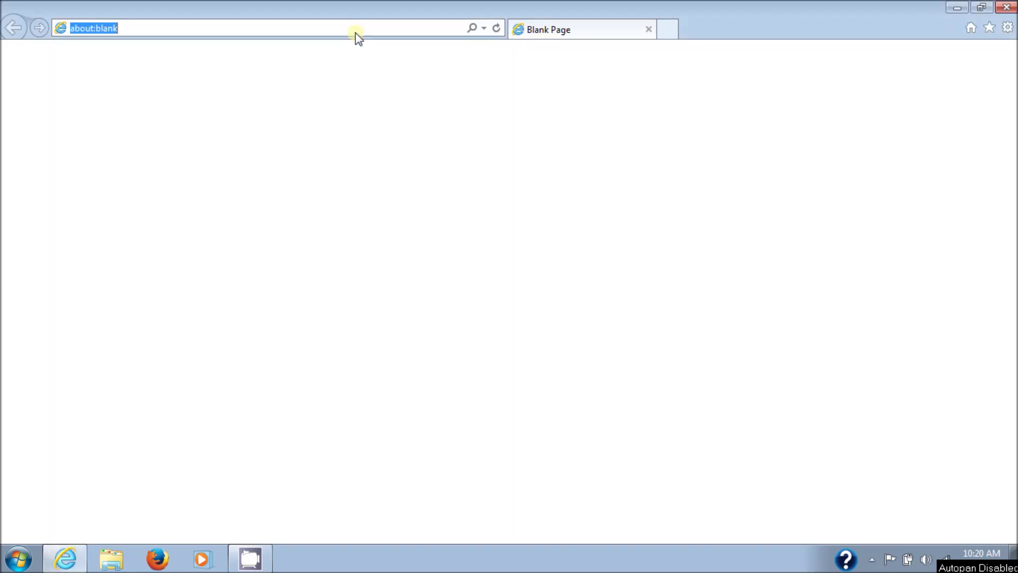
type("192.")
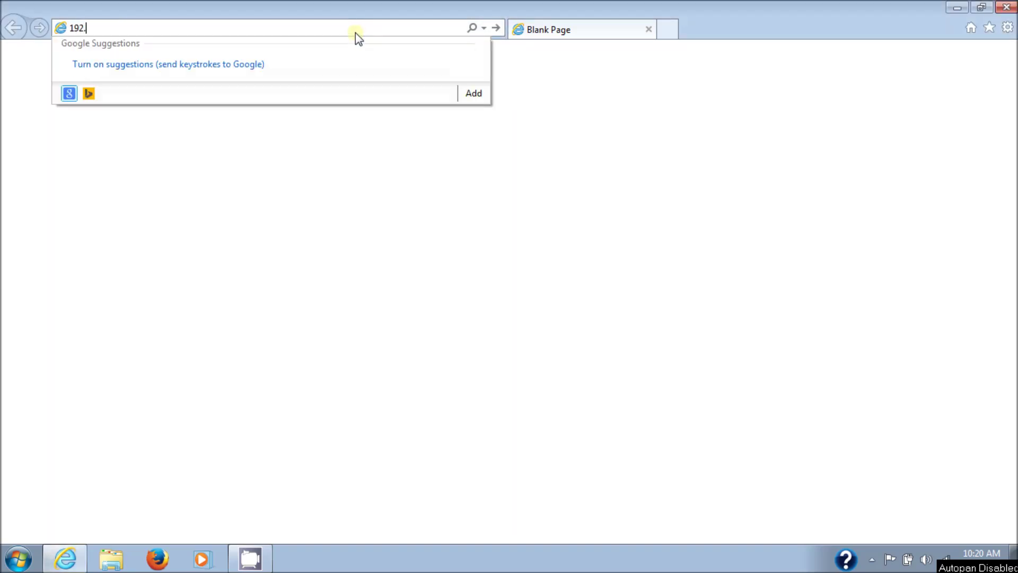
type("168.1.1")
key("Return")
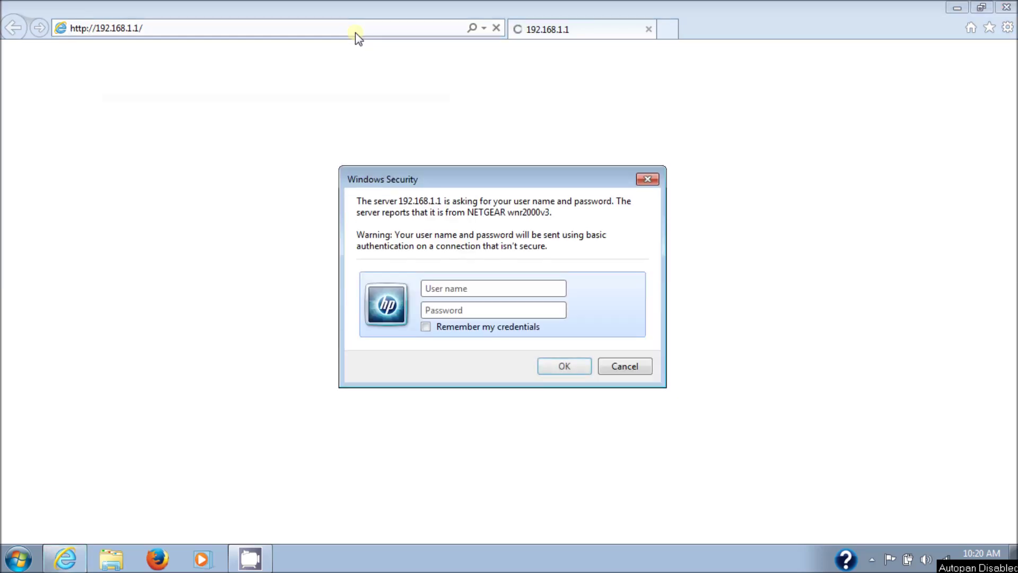
type("ad")
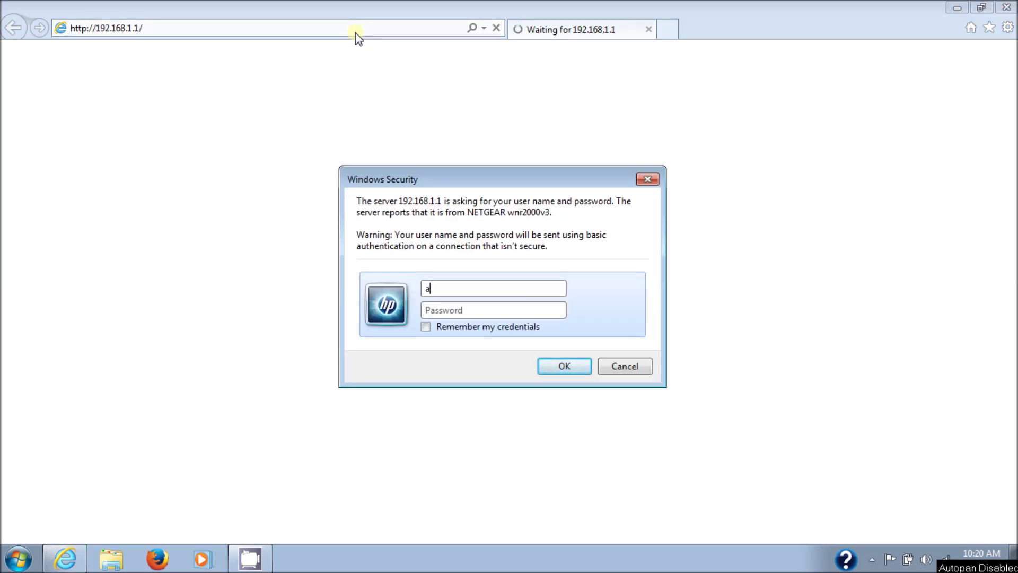
type("min")
key("Tab")
type("password")
key("Return")
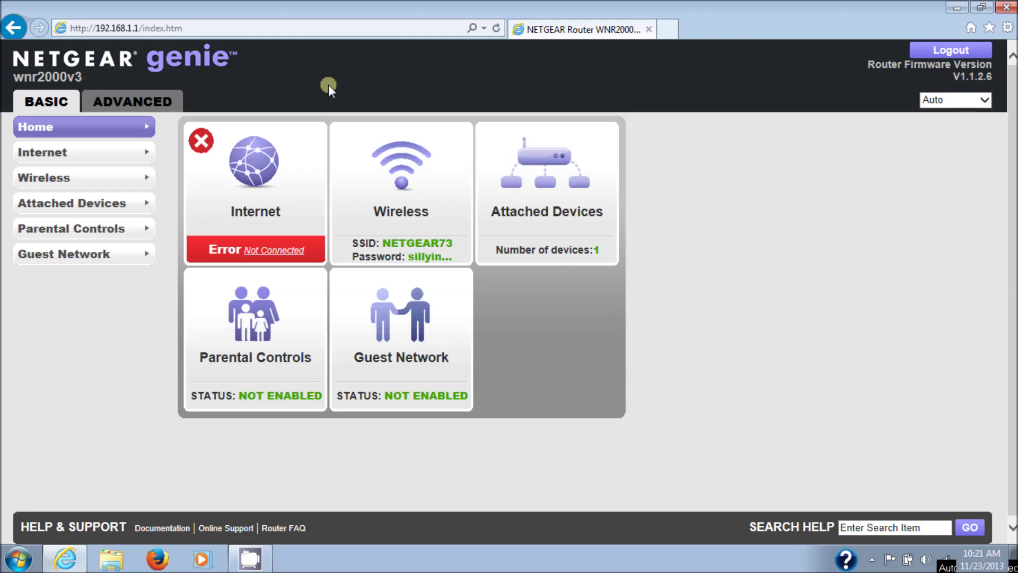
left_click(139, 101)
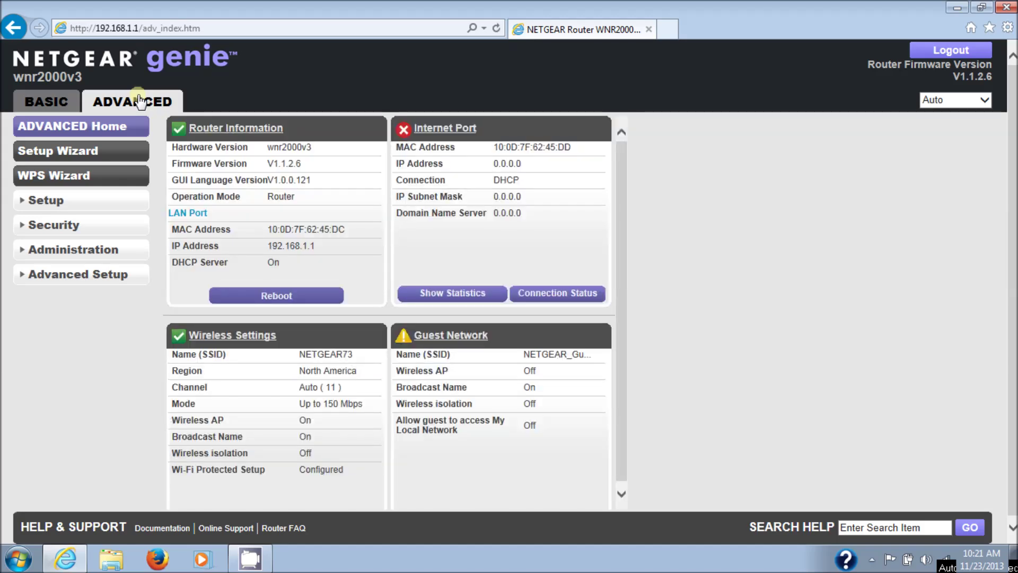
Open Administration > Firmware Upgrade to see current firmware V1.1.2.6
left_click(91, 249)
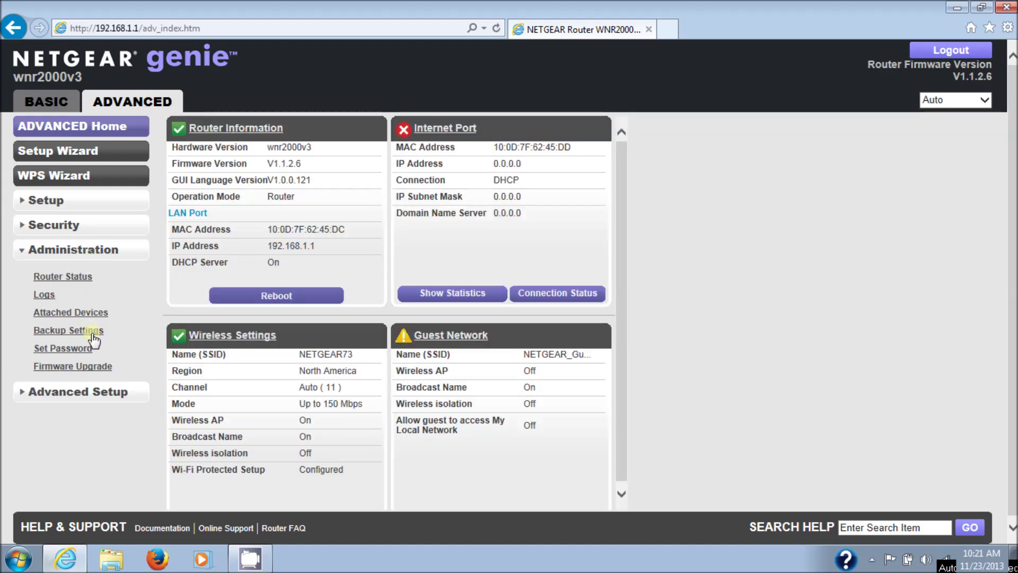
left_click(95, 366)
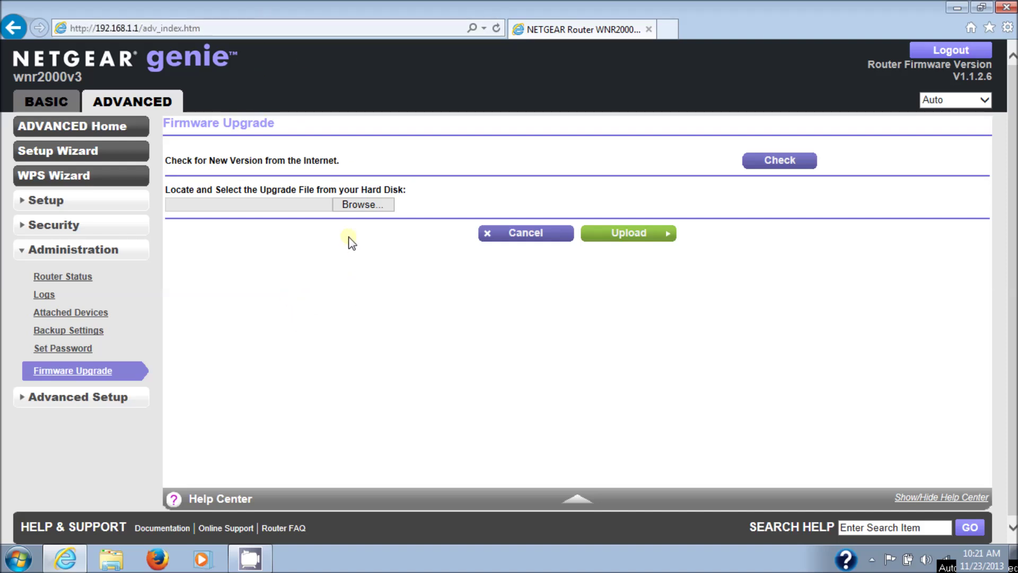
left_click(247, 27)
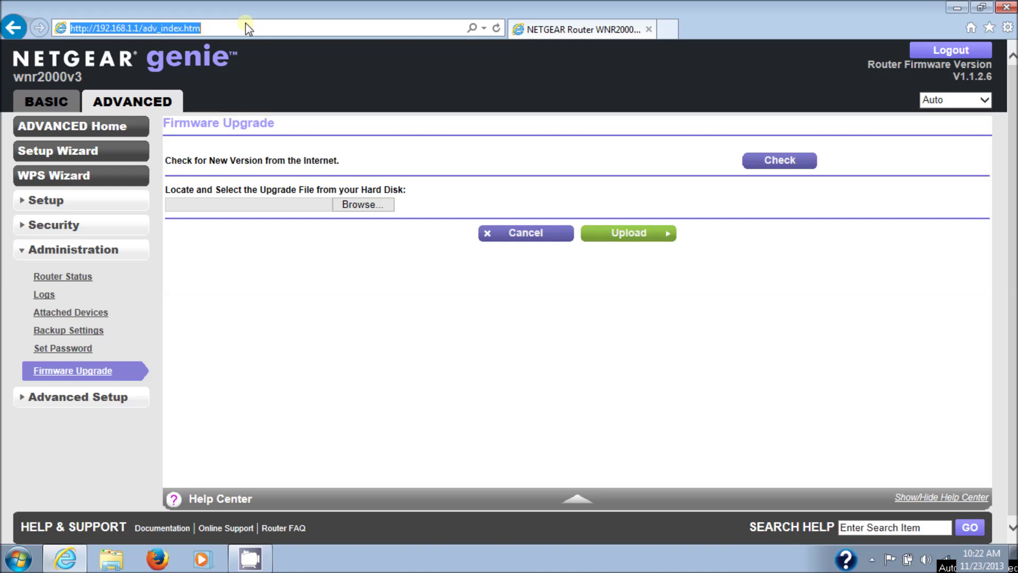
Look up tftp2.exe and follow the firmware recovery article's downloads link to tftp2.exe
type("www")
key("BackSpace")
key("BackSpace")
key("BackSpace")
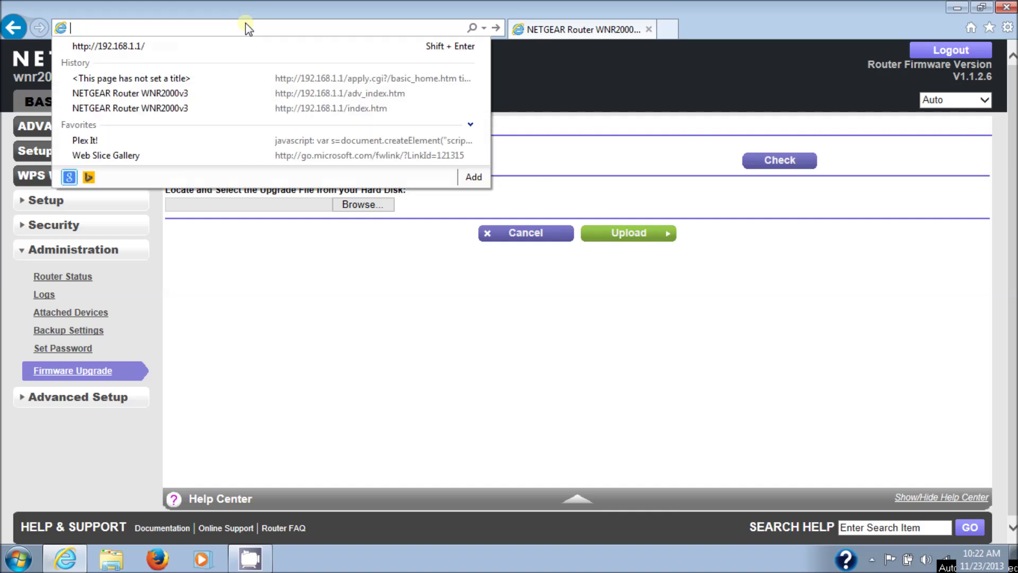
type("tft")
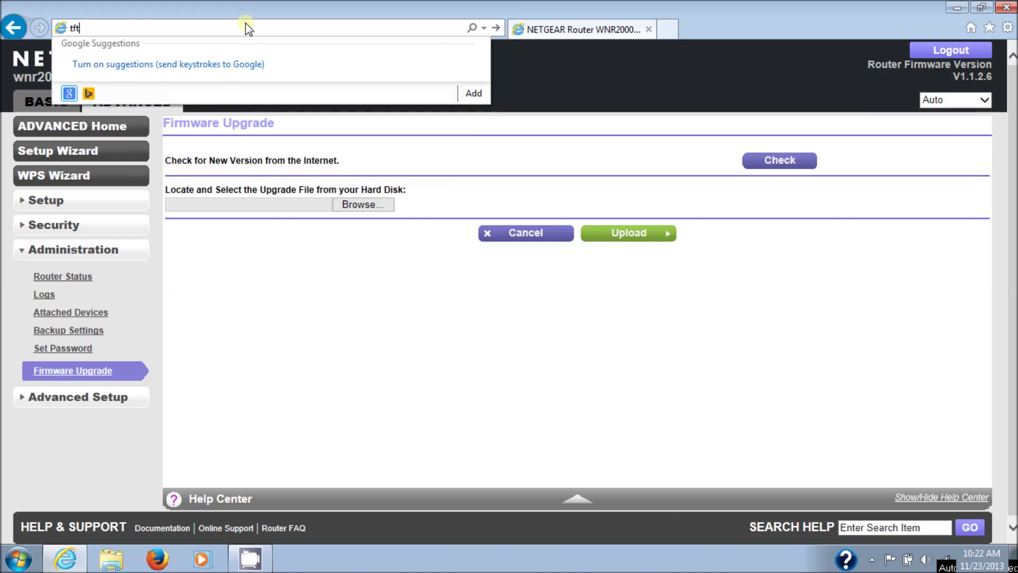
type("p2.exe")
key("Return")
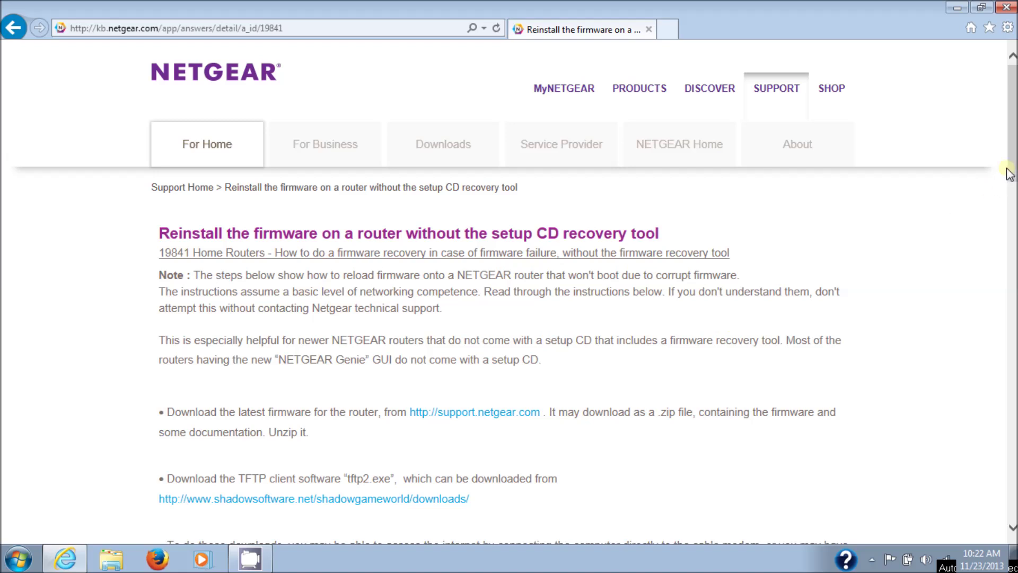
scroll(1013, 135, "down", 3)
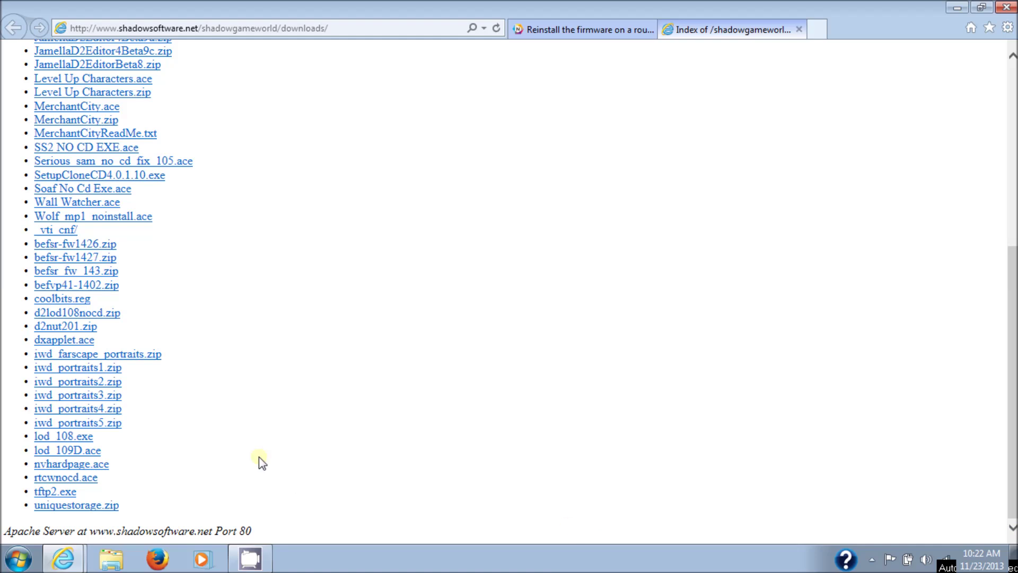
left_click(58, 494)
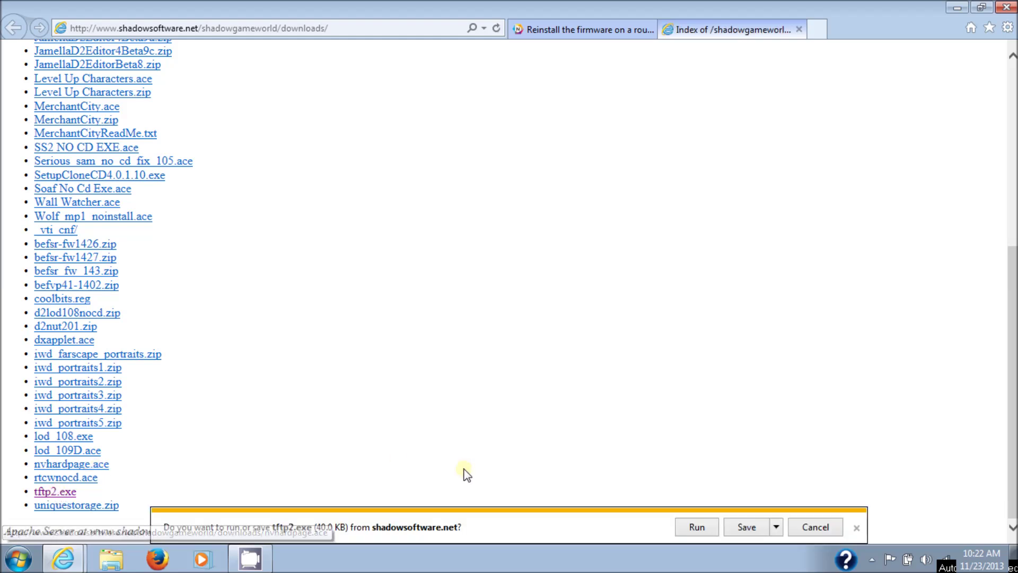
Save tftp2.exe into a new C:\Netgear Downgrade folder and return to the article
left_click(774, 528)
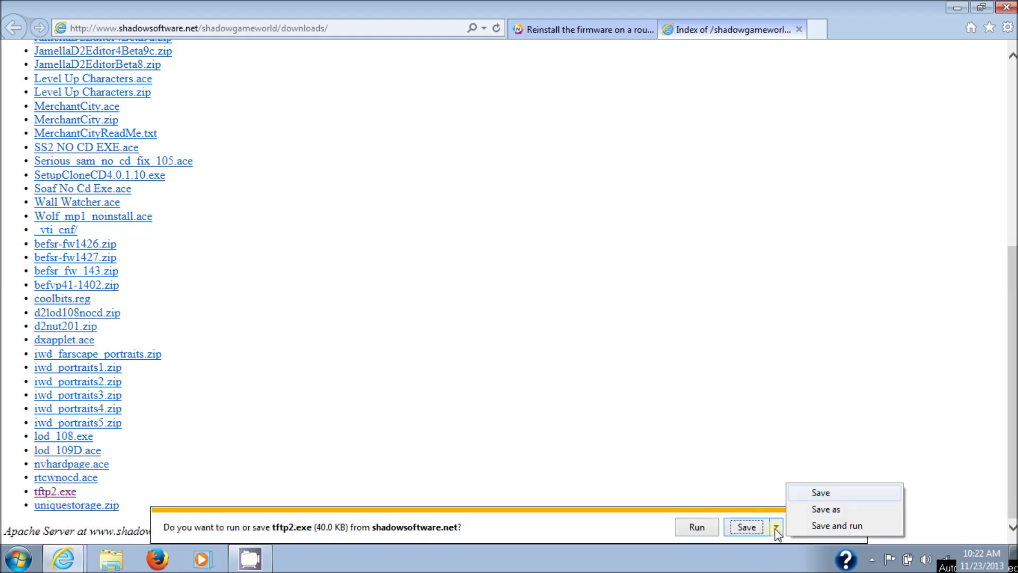
left_click(822, 509)
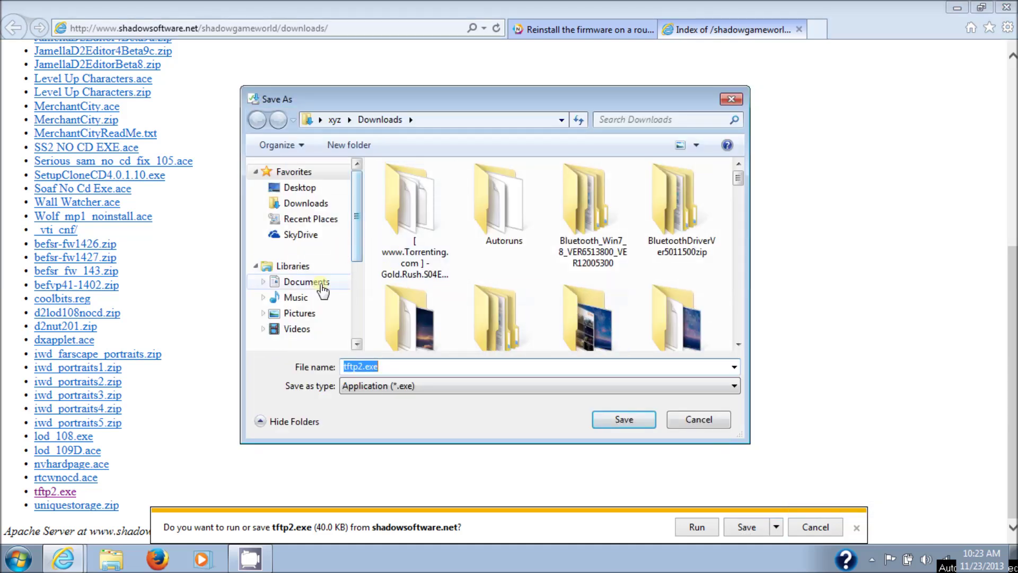
scroll(356, 242, "down", 3)
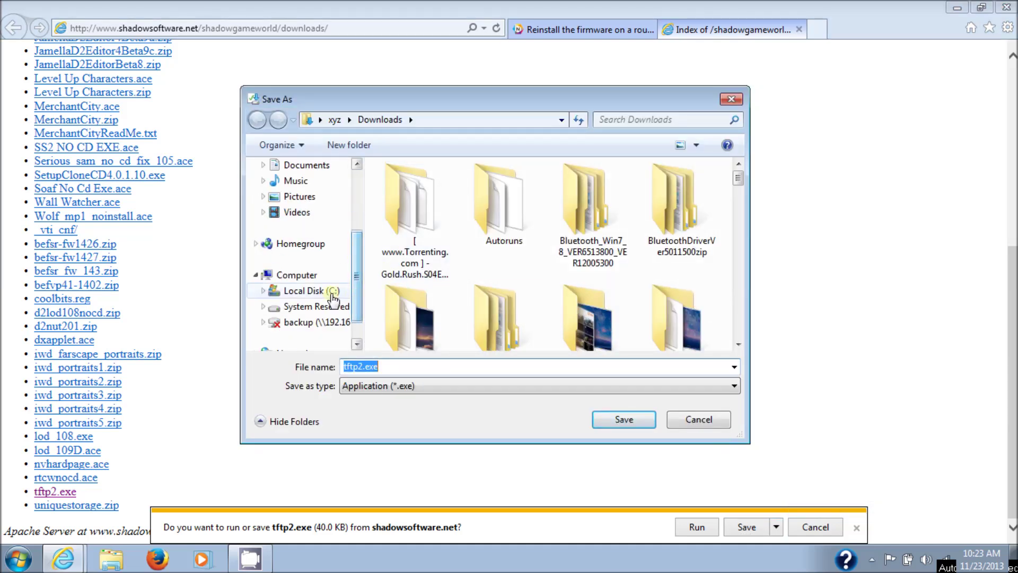
left_click(333, 291)
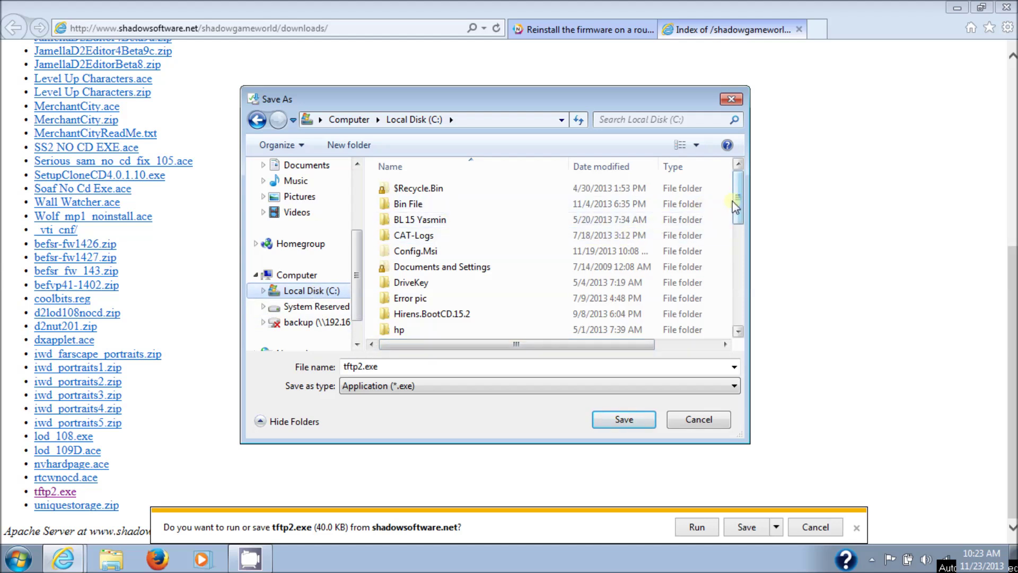
left_click(350, 144)
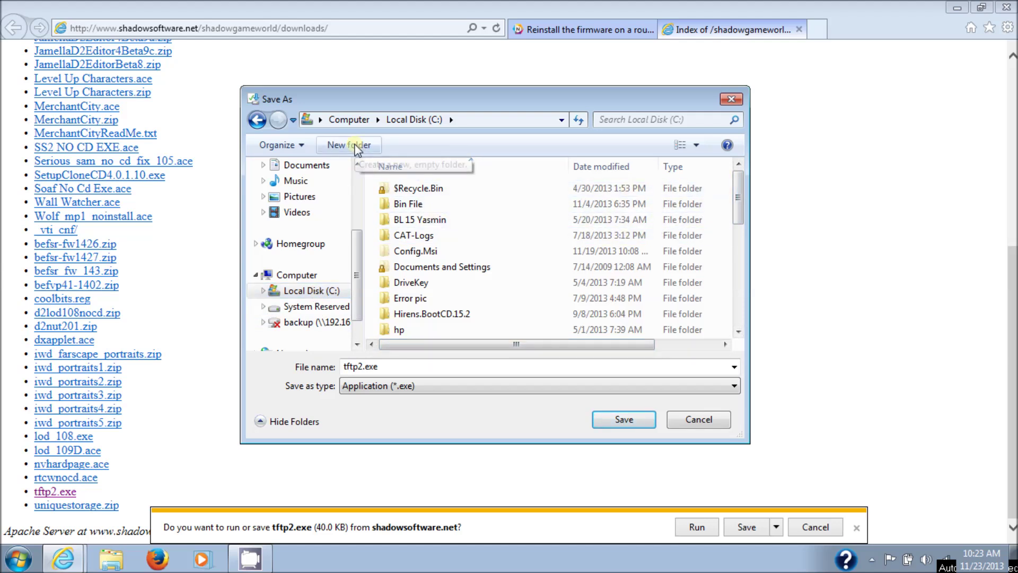
type("Ne")
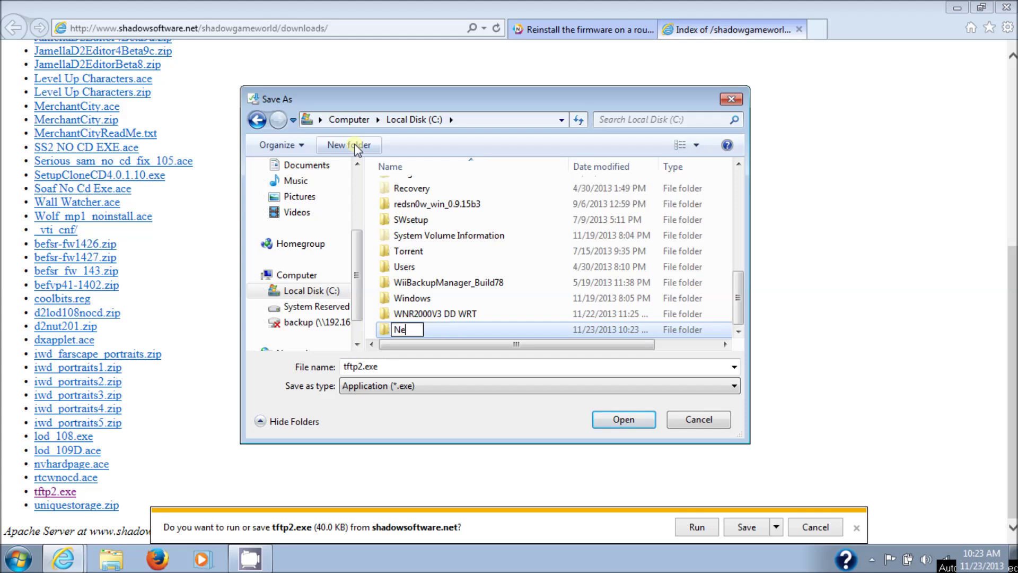
type("tgear Downg")
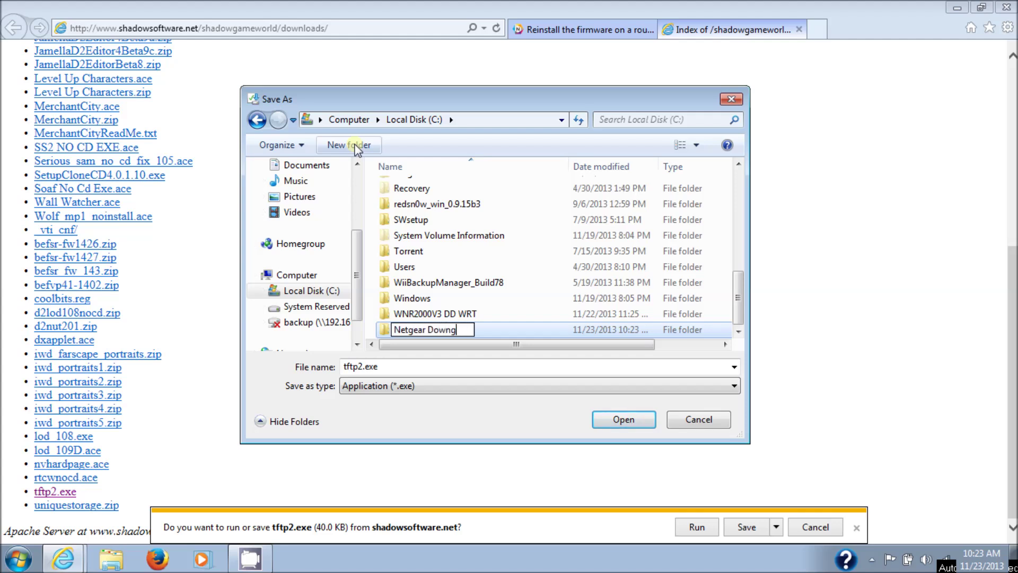
type("rade")
key("Return")
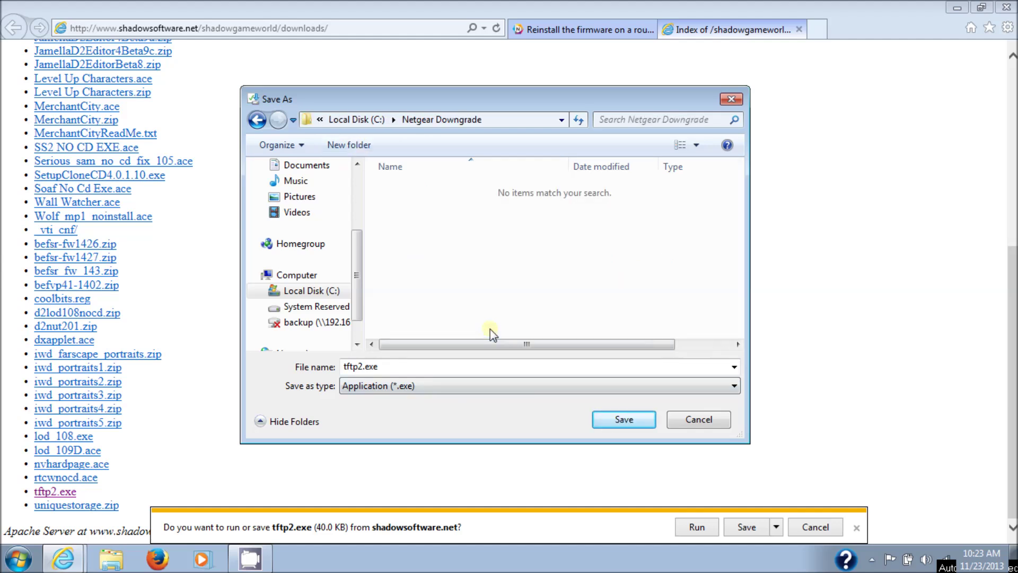
left_click(625, 422)
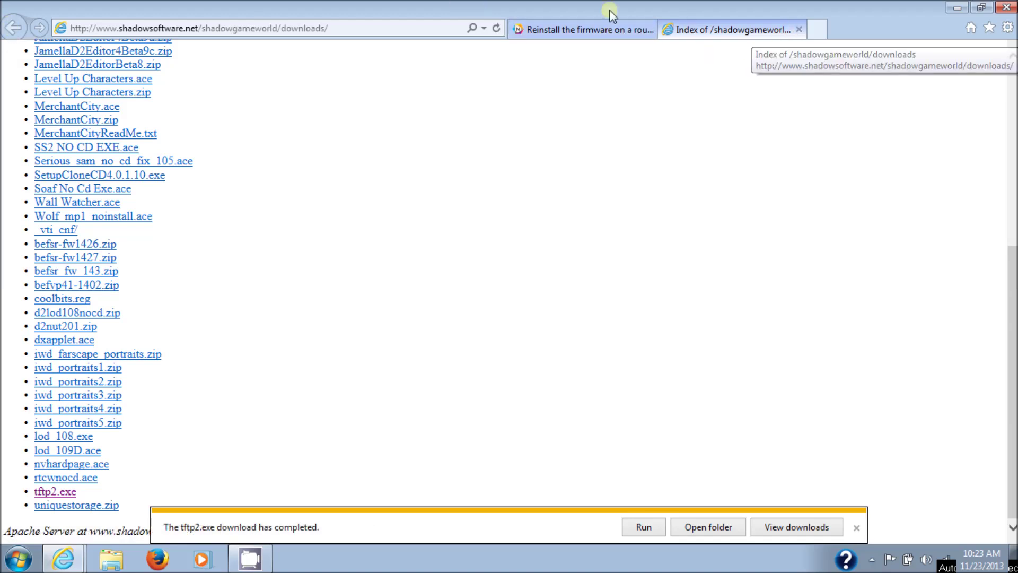
left_click(591, 32)
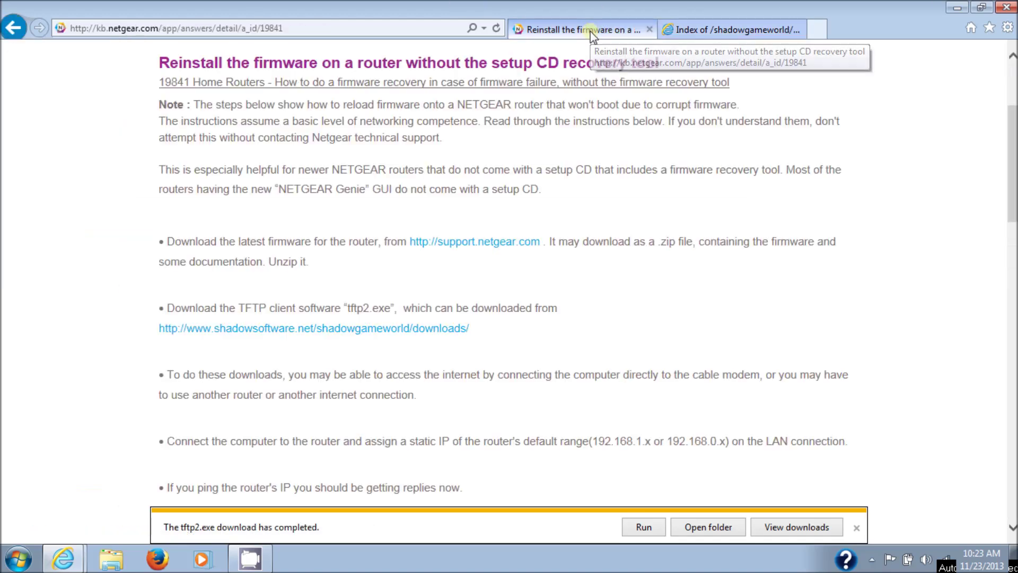
Follow the article's support.netgear.com link and go to SUPPORT > Download Center
left_click(502, 246)
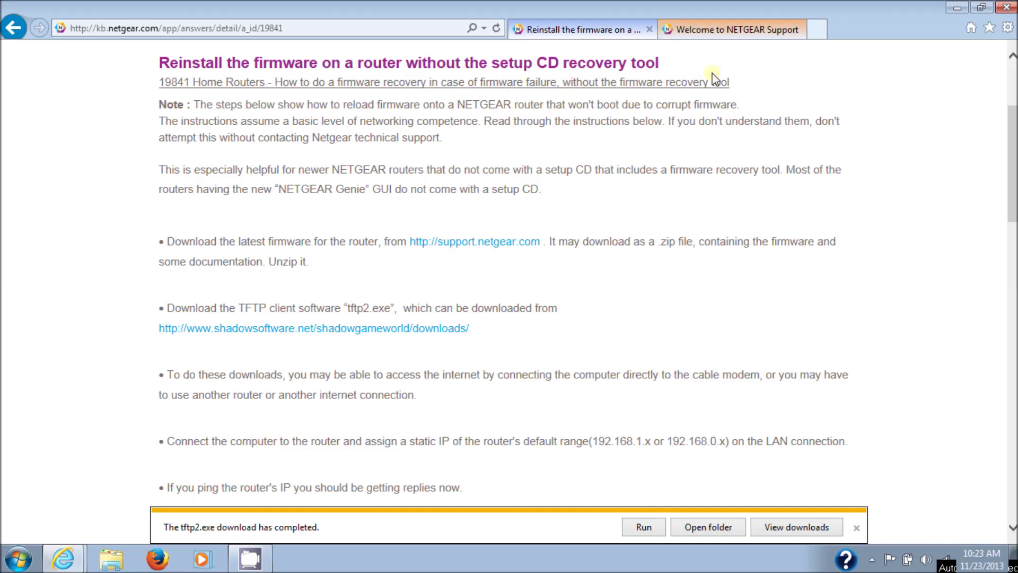
left_click(727, 29)
mouse_move(640, 88)
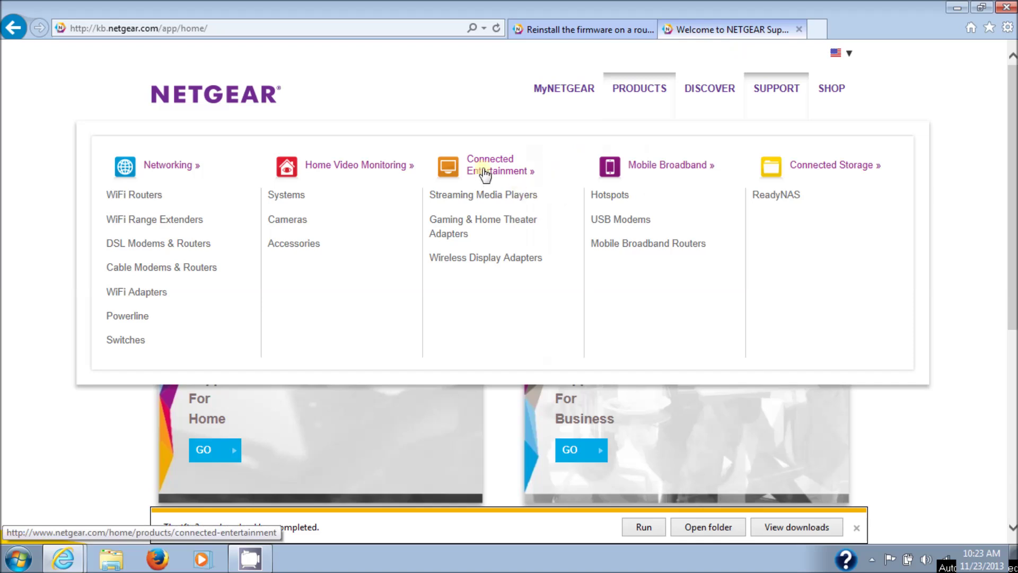
mouse_move(763, 99)
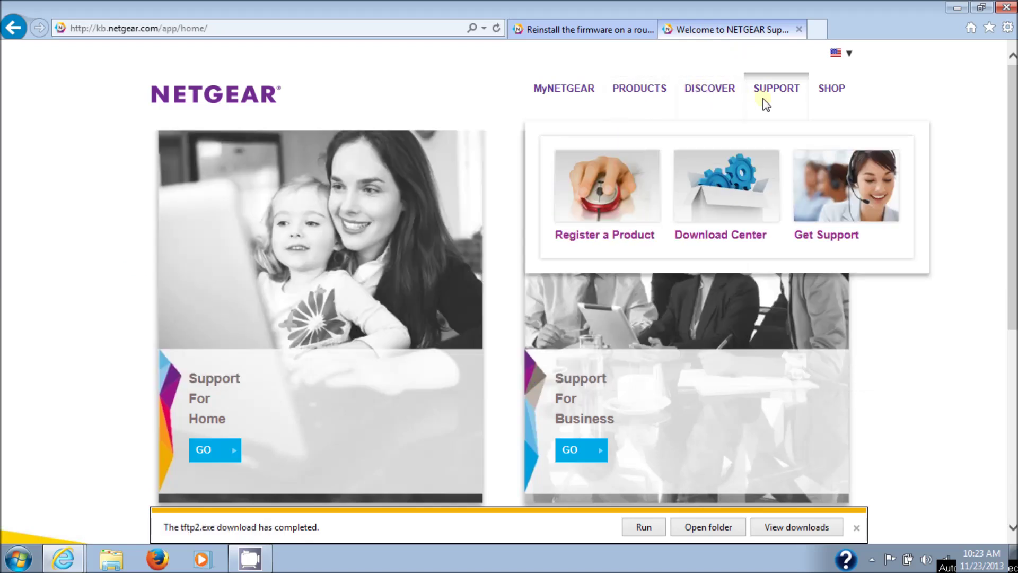
left_click(733, 214)
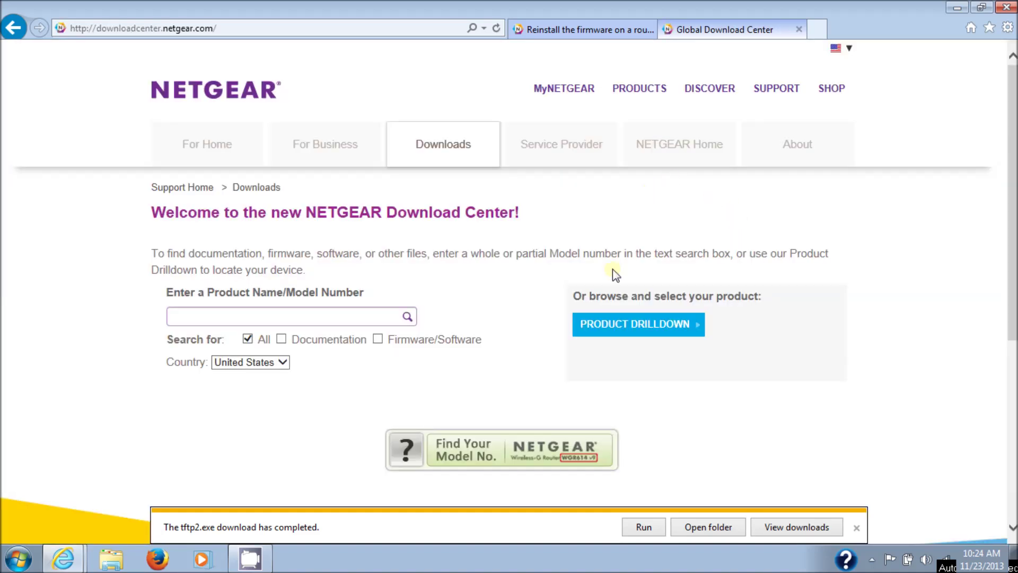
In Product Drilldown, choose Routers, Modems & Gateways, then Wireless Routers & Gateway Modem
left_click(695, 326)
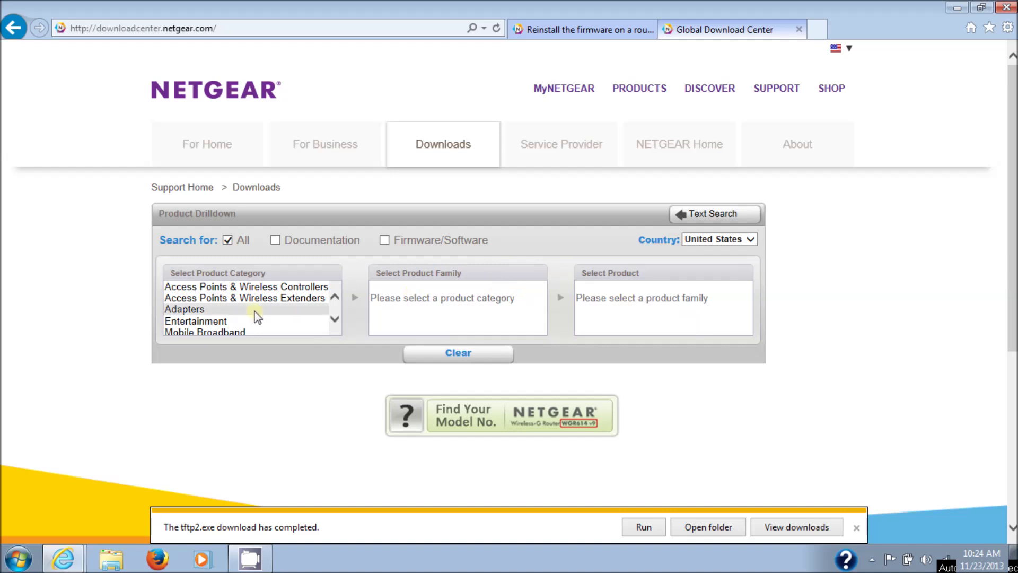
left_click(335, 319)
left_click(334, 320)
left_click_drag(334, 320, 334, 319)
left_click(335, 297)
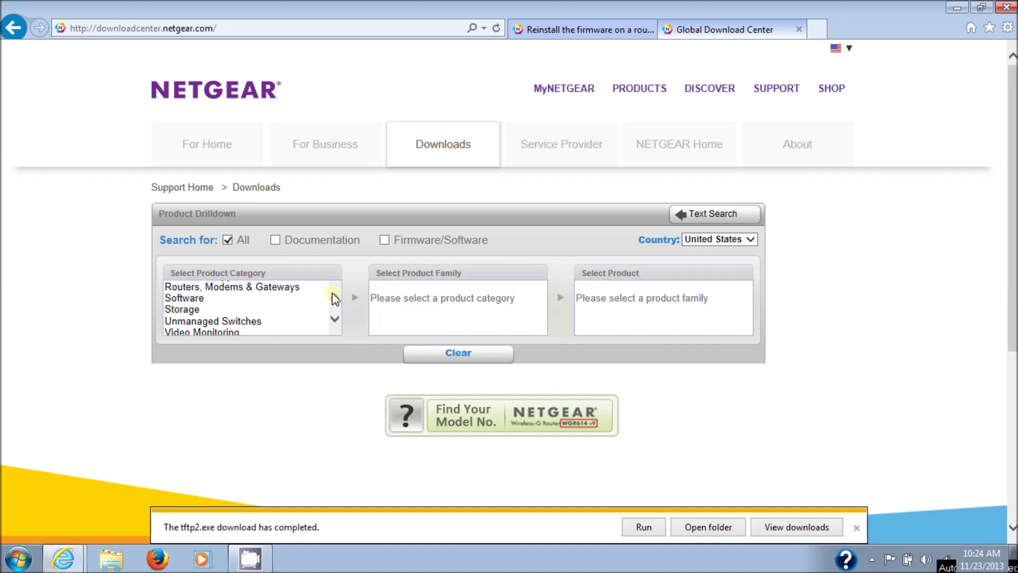
left_click(334, 296)
left_click(280, 299)
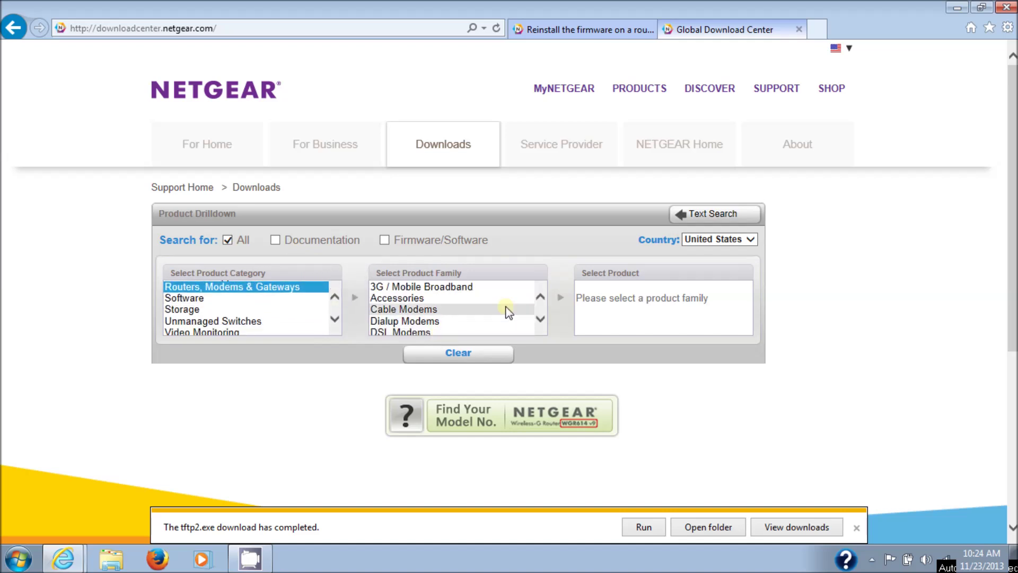
left_click(540, 318)
left_click(540, 318)
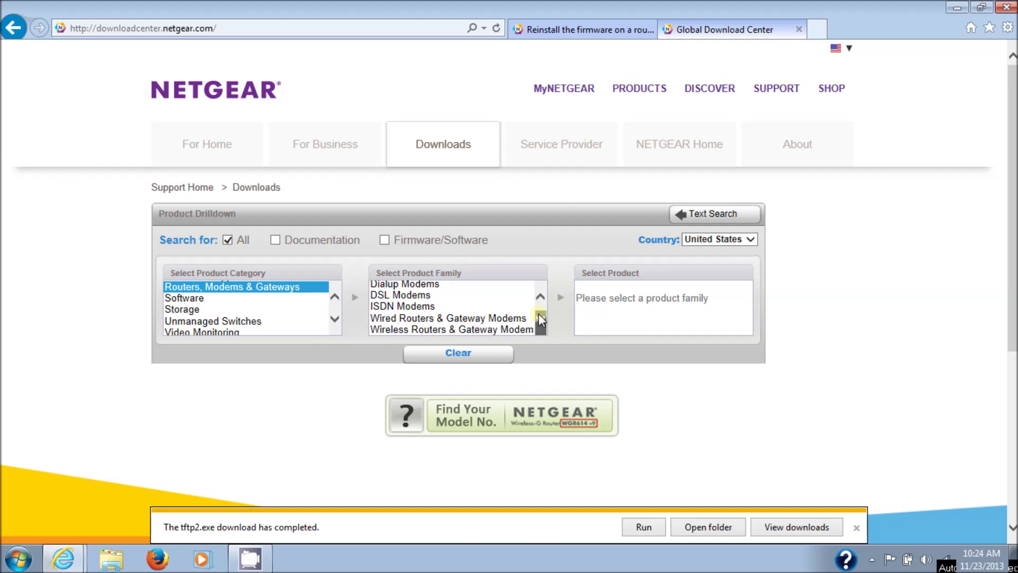
left_click(461, 329)
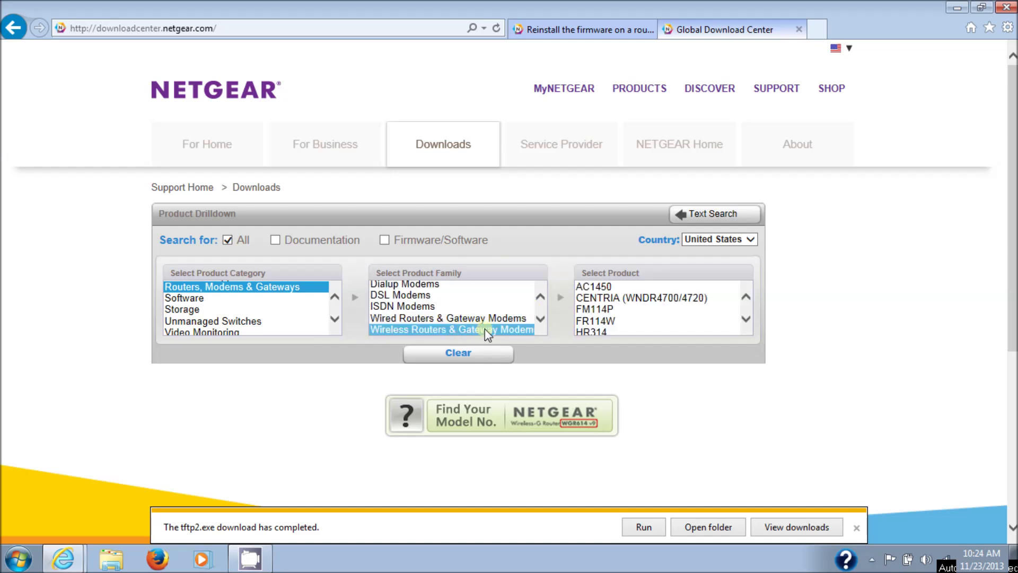
Pick the WNR2000v3 model and select Firmware Version 1.0.1.26
left_click(746, 318)
left_click_drag(745, 318, 745, 318)
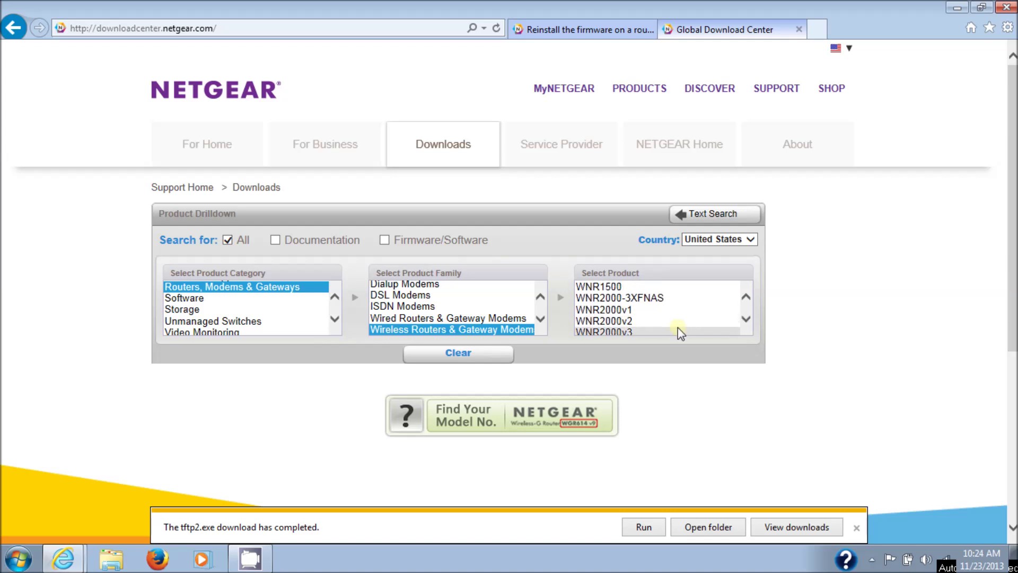
left_click(746, 319)
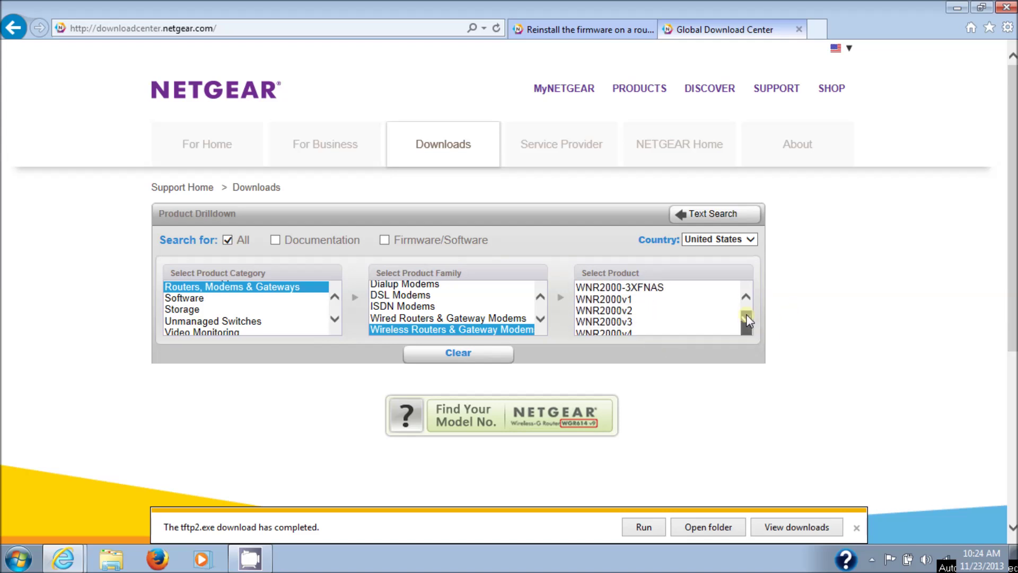
left_click(668, 321)
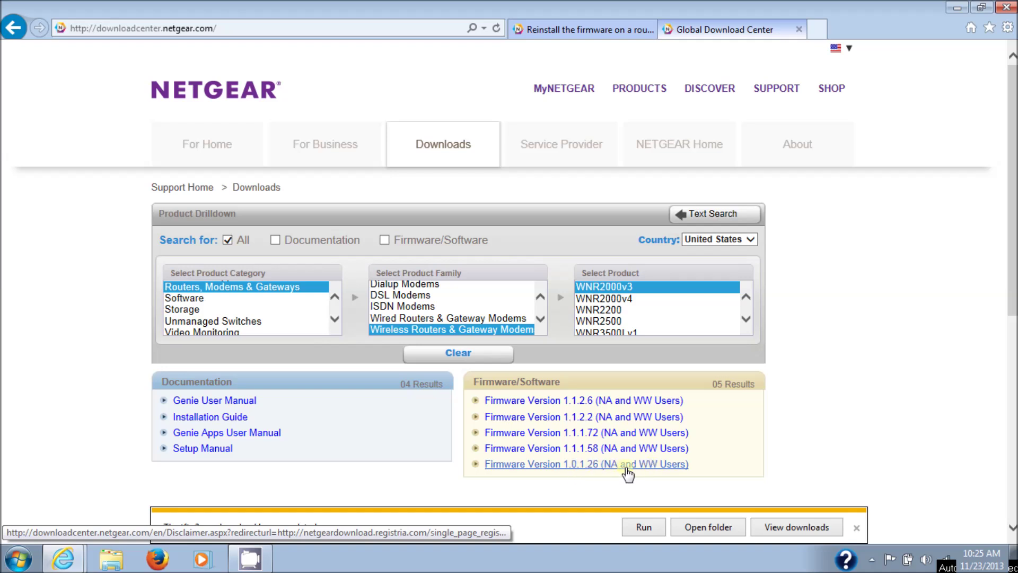
left_click(559, 466)
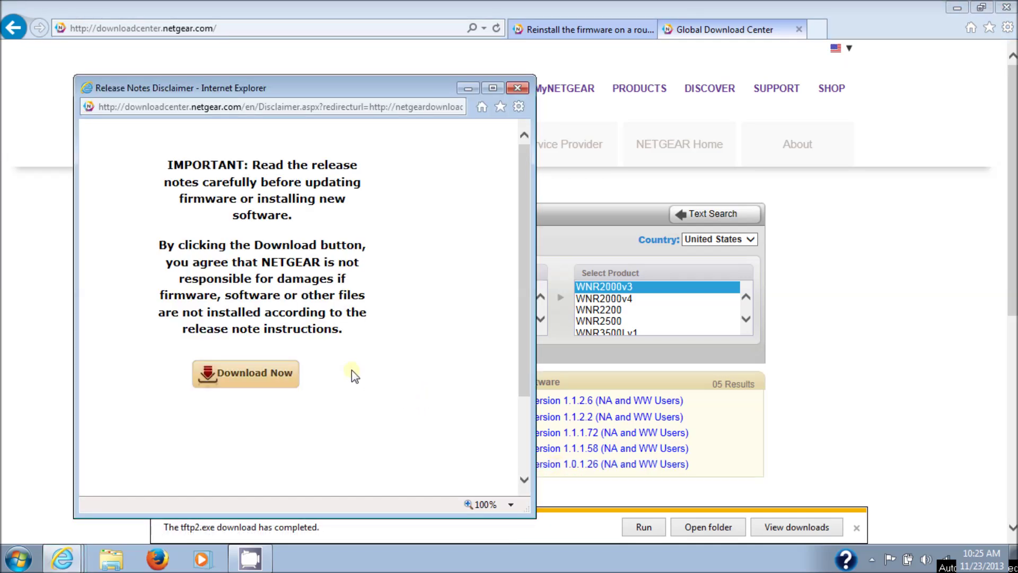
Download the 1.0.1.26 firmware zip without registering into C:\Netgear Downgrade, then dismiss the download notices
left_click(280, 374)
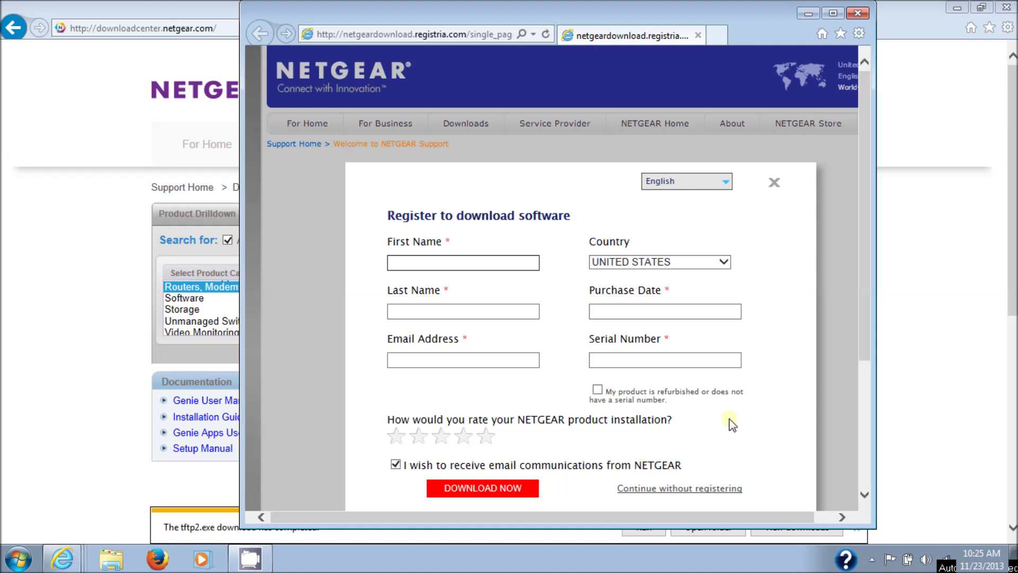
left_click(689, 489)
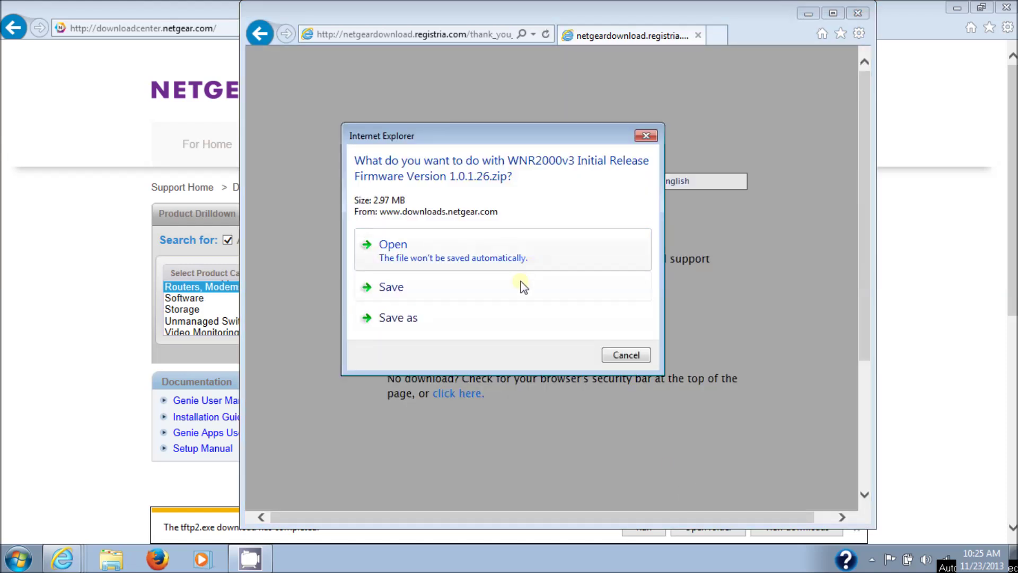
left_click(511, 320)
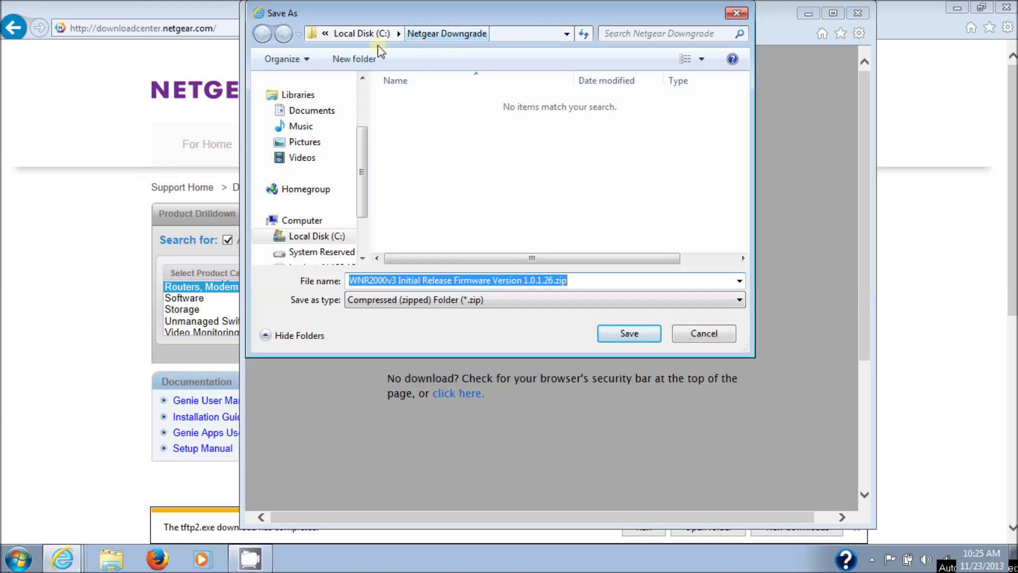
left_click(628, 334)
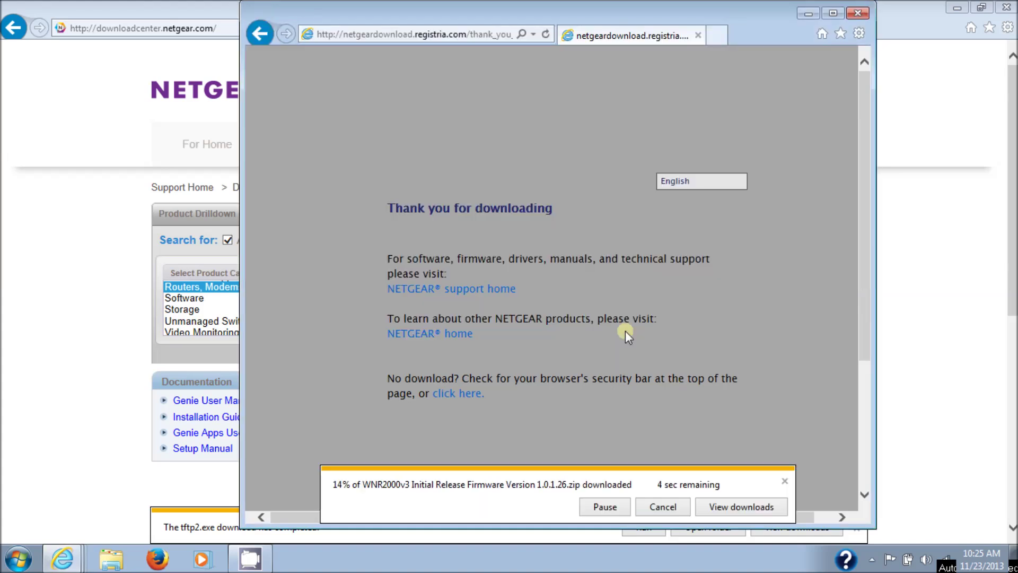
left_click(856, 14)
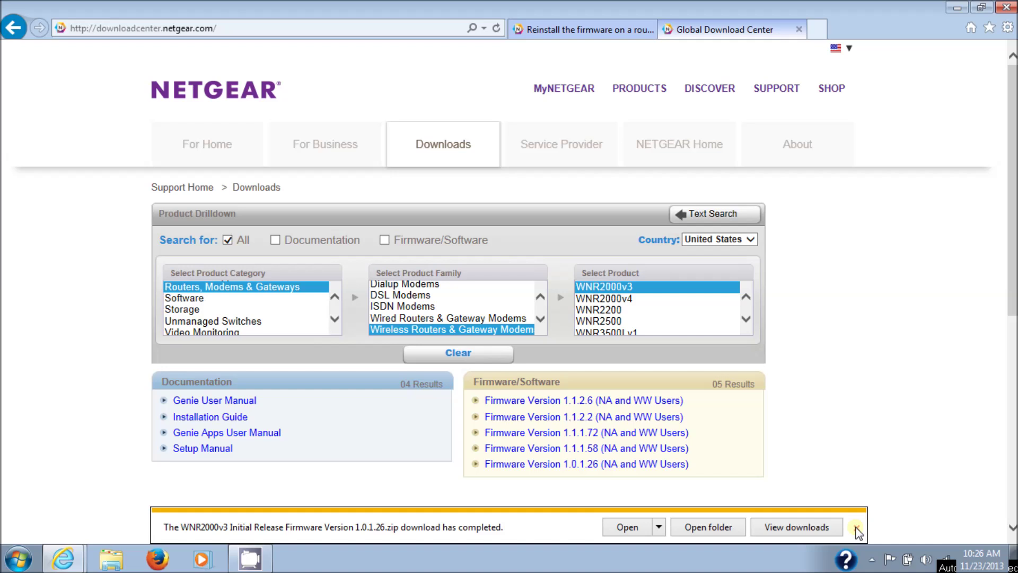
left_click(857, 529)
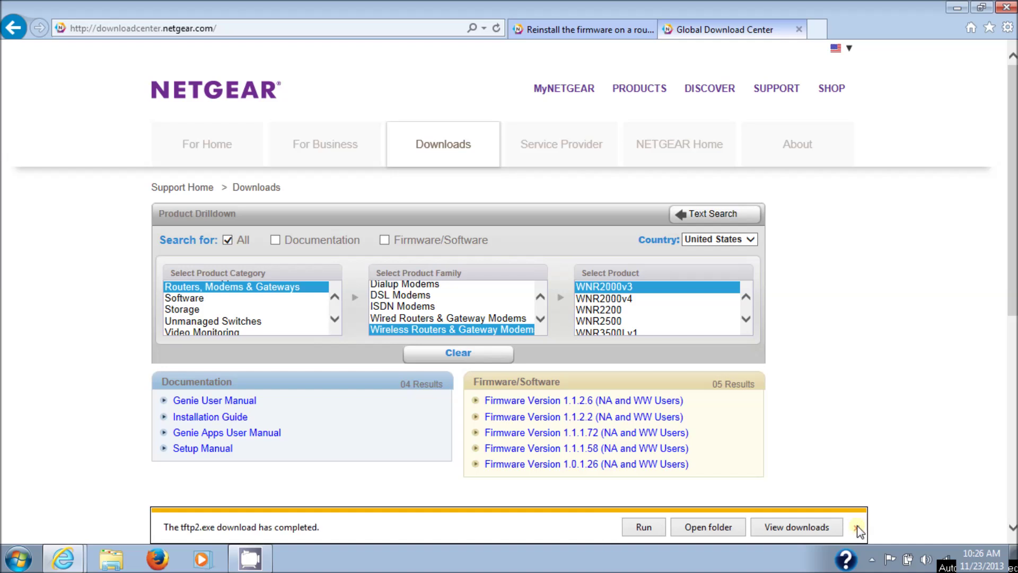
left_click(855, 528)
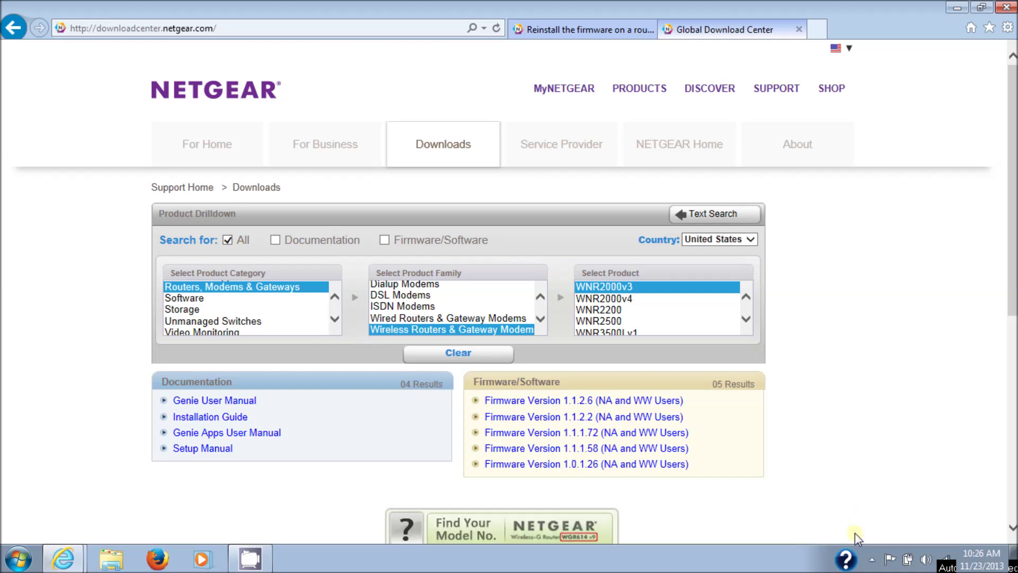
Return to the router at 192.168.1.1 and open ADVANCED > Administration > Firmware Upgrade
left_click(380, 28)
type("192")
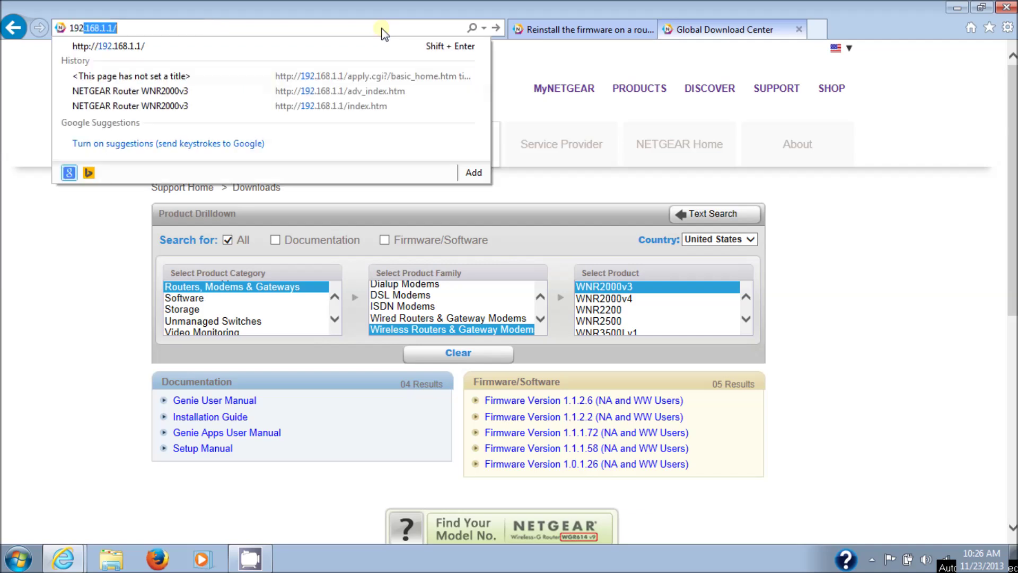
type(".168.1.1/index.htm")
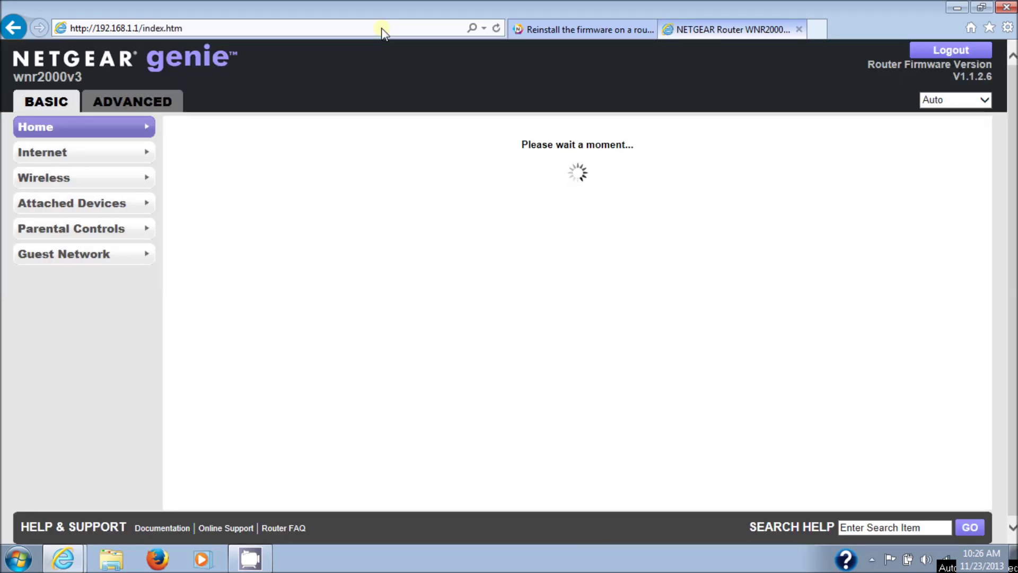
left_click(149, 109)
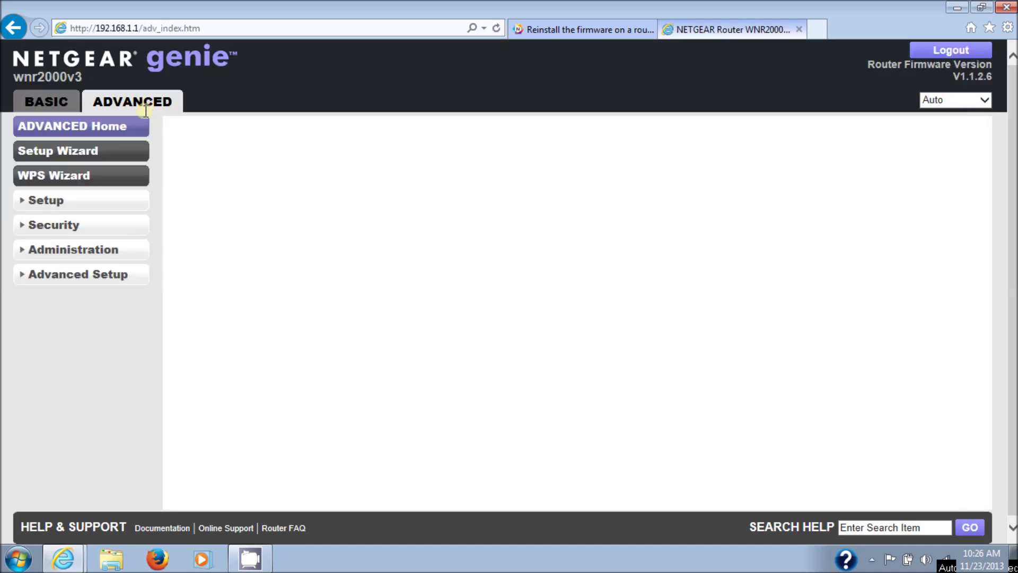
left_click(102, 256)
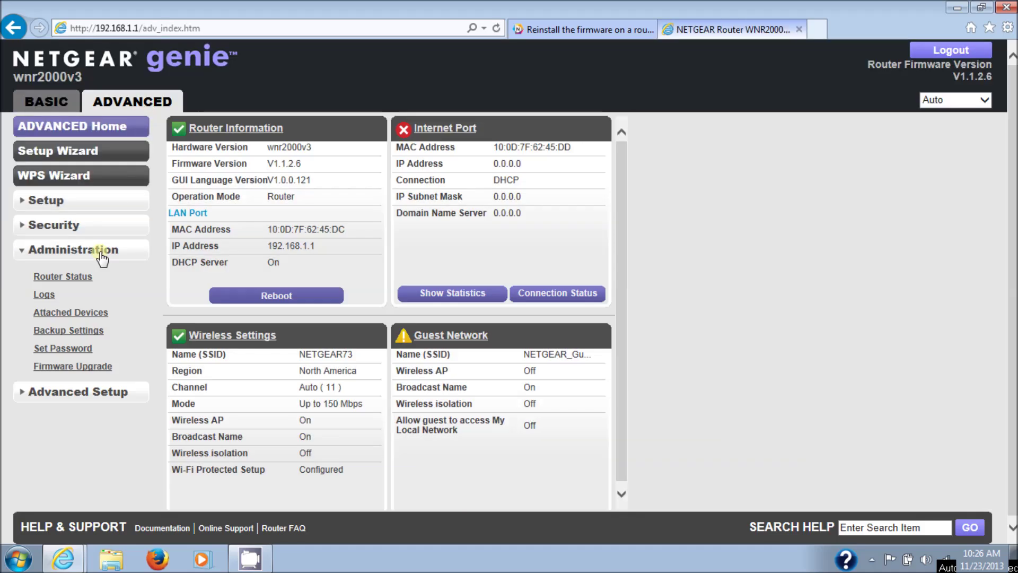
left_click(91, 368)
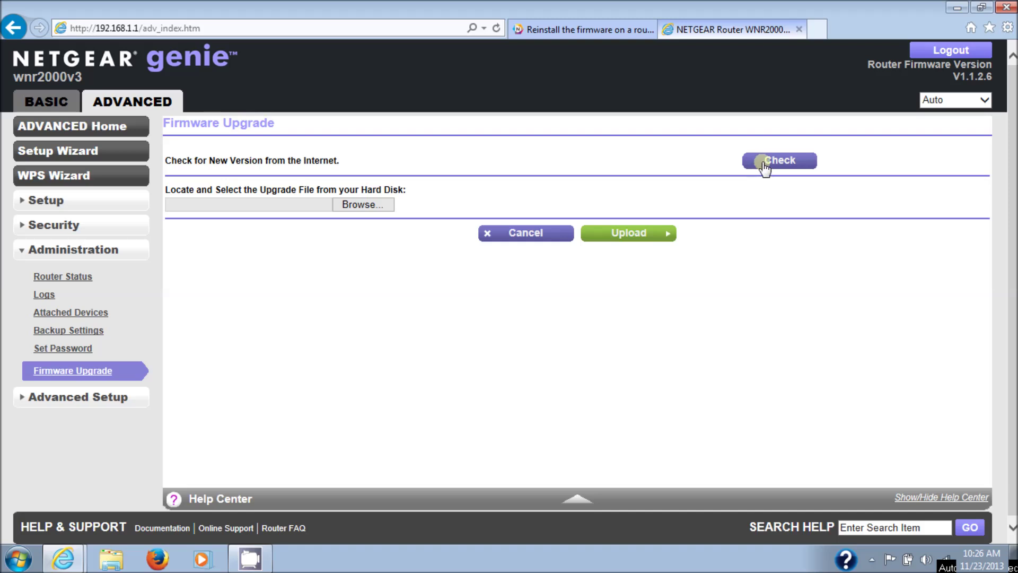
Browse to the downloaded firmware zip, then cancel so the upgrade-file field is empty
left_click(365, 206)
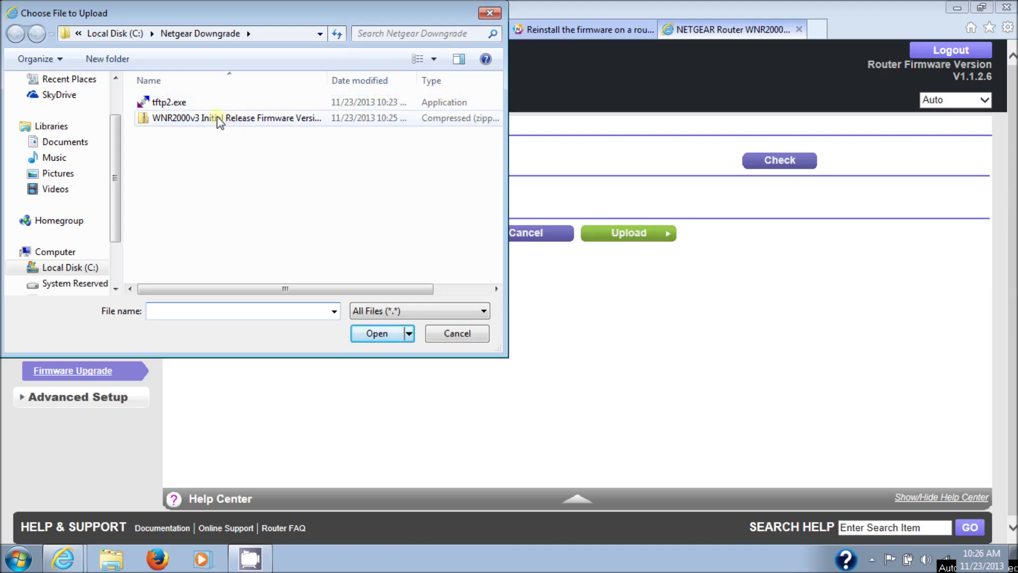
double_click(215, 114)
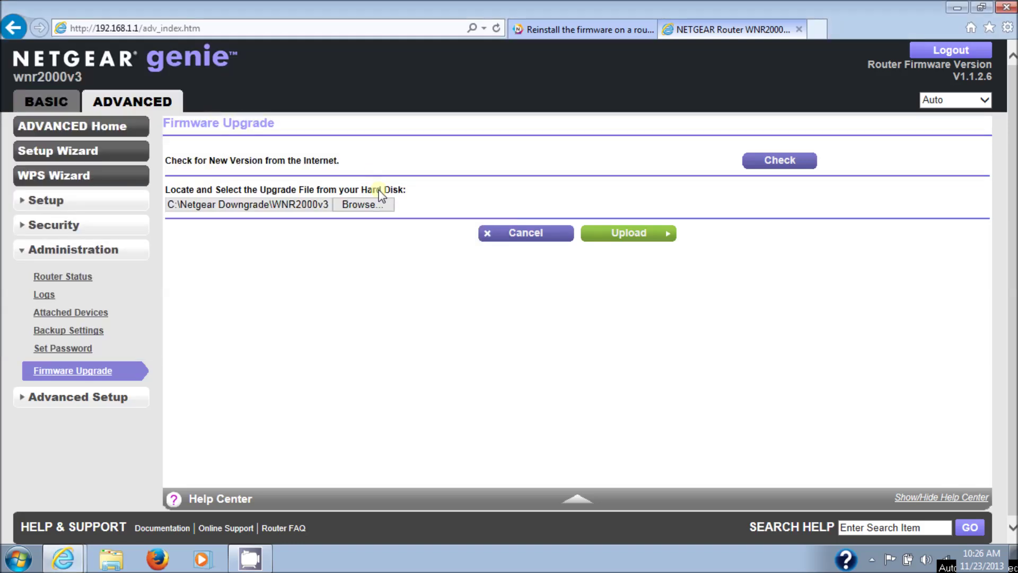
left_click(548, 242)
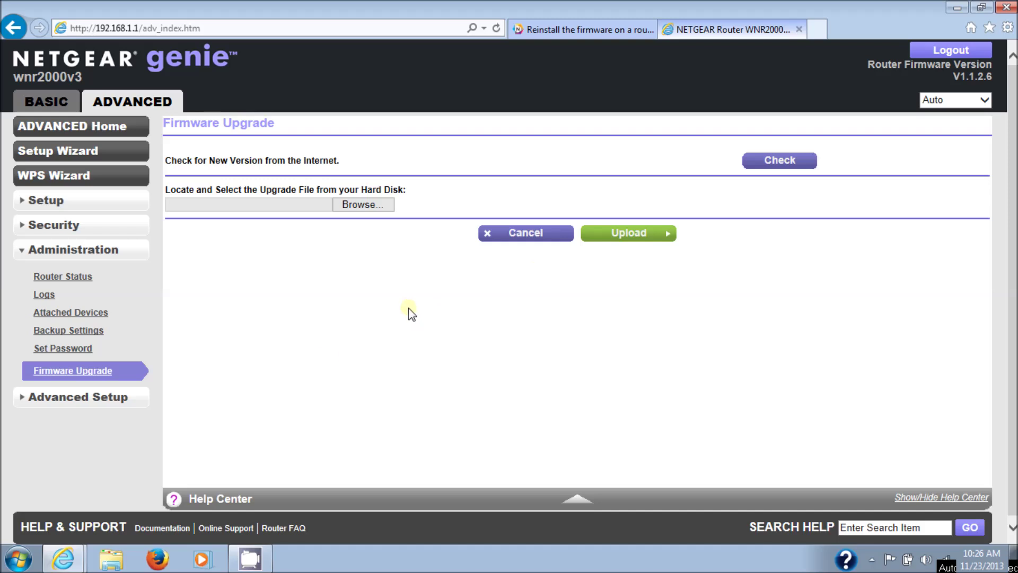
left_click(111, 565)
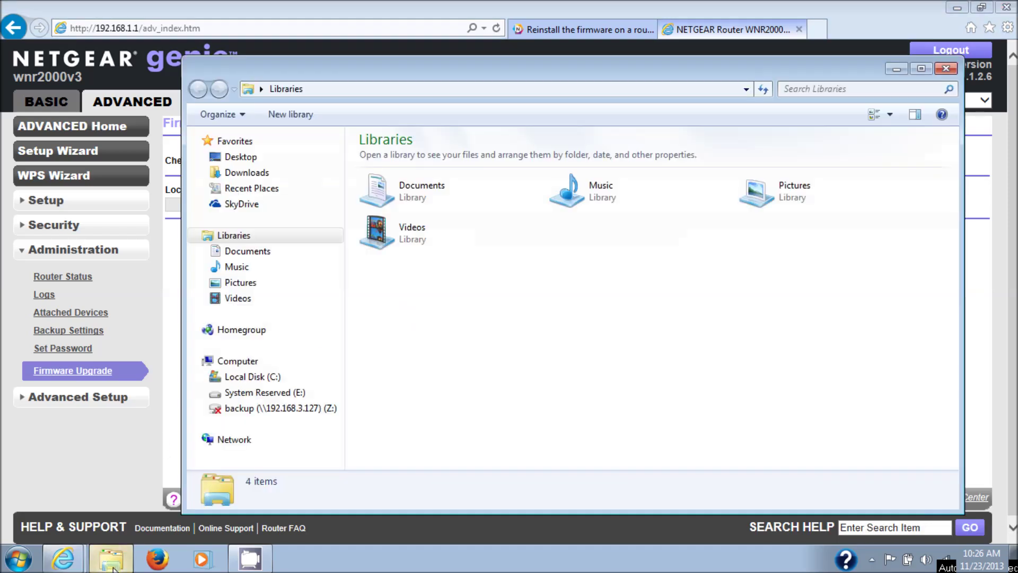
Open the firmware zip in C:\Netgear Downgrade and copy wnr2000v3-V1.0.1.26.img from its folder
left_click(274, 378)
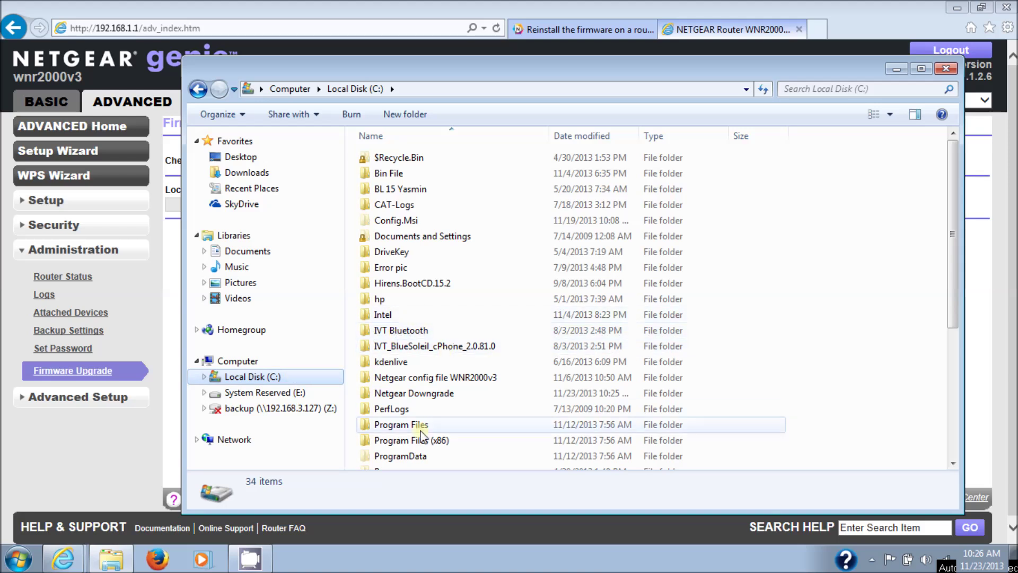
double_click(415, 394)
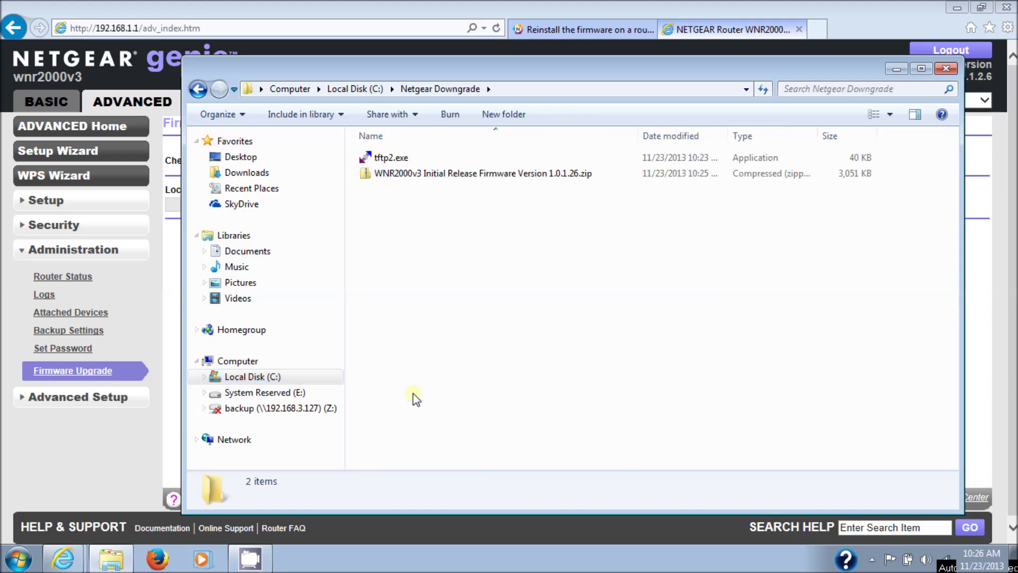
double_click(488, 174)
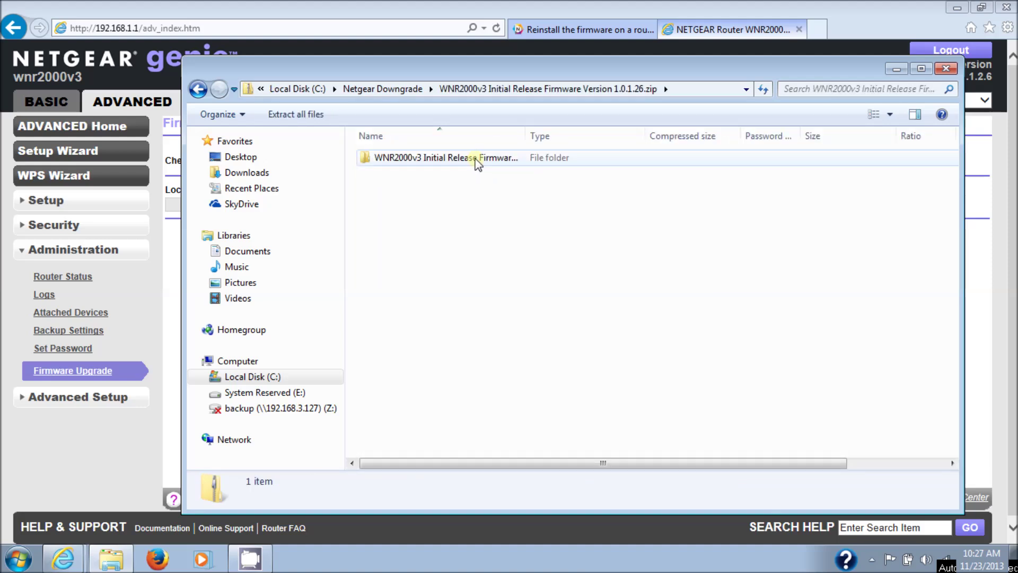
left_click(400, 89)
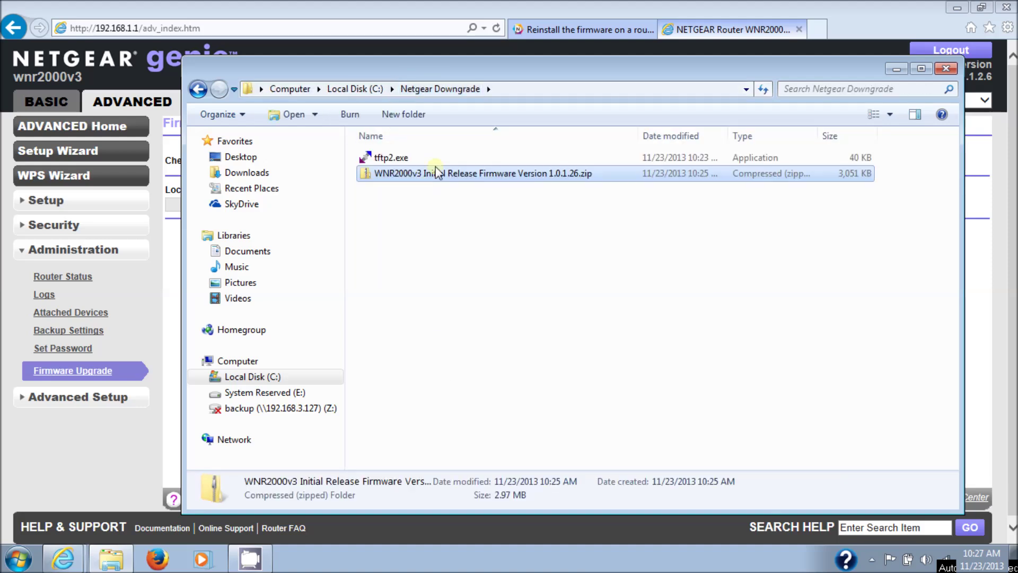
left_click(438, 174)
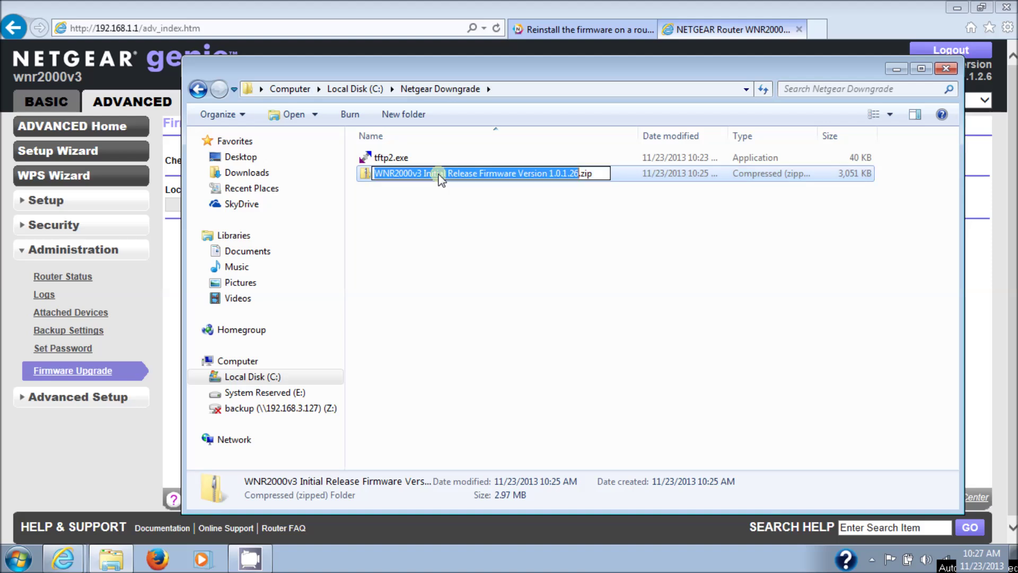
double_click(434, 175)
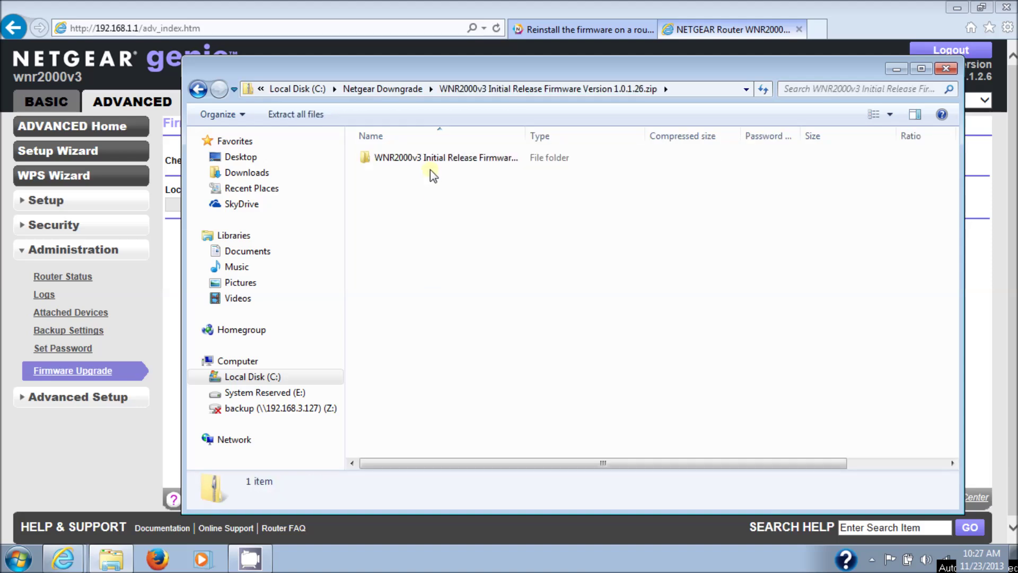
double_click(434, 159)
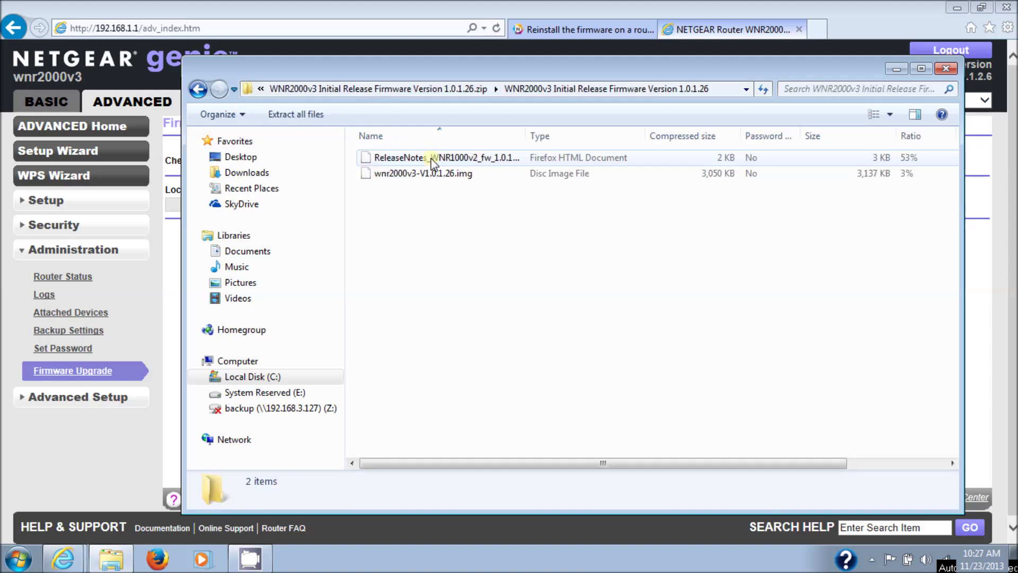
left_click(431, 173)
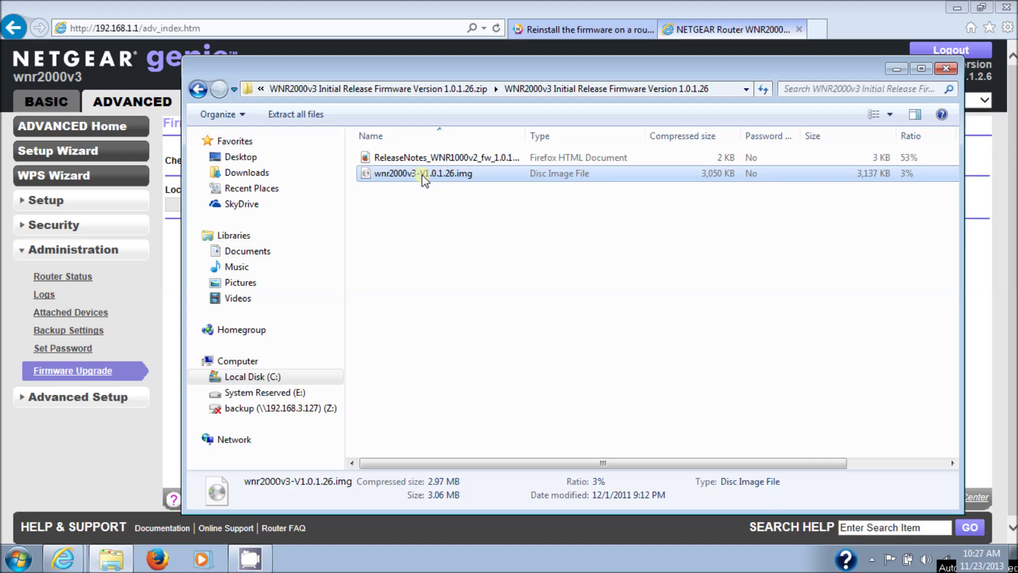
right_click(425, 180)
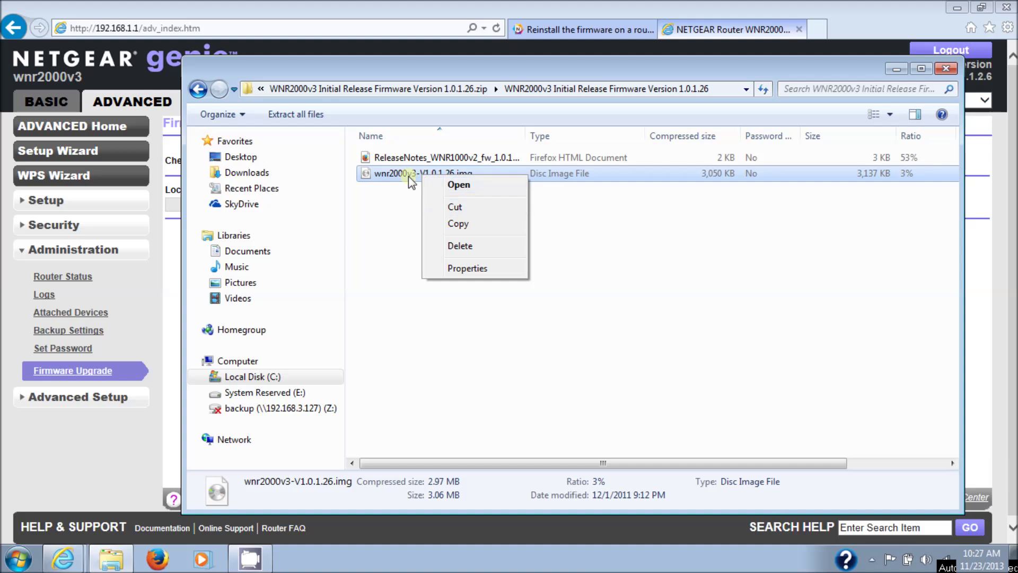
left_click(455, 225)
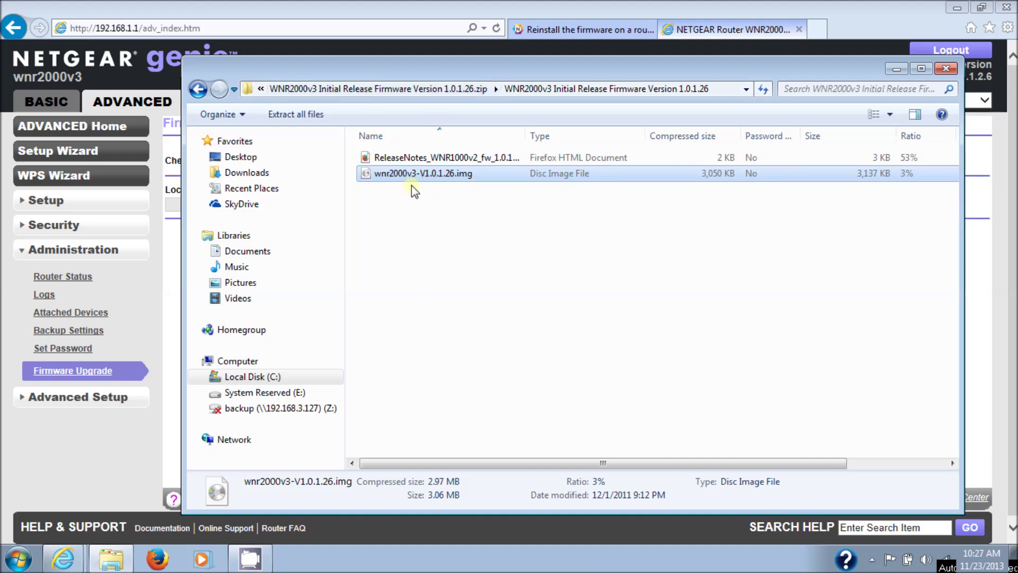
Paste wnr2000v3-V1.0.1.26.img into the Netgear Downgrade folder
left_click(271, 377)
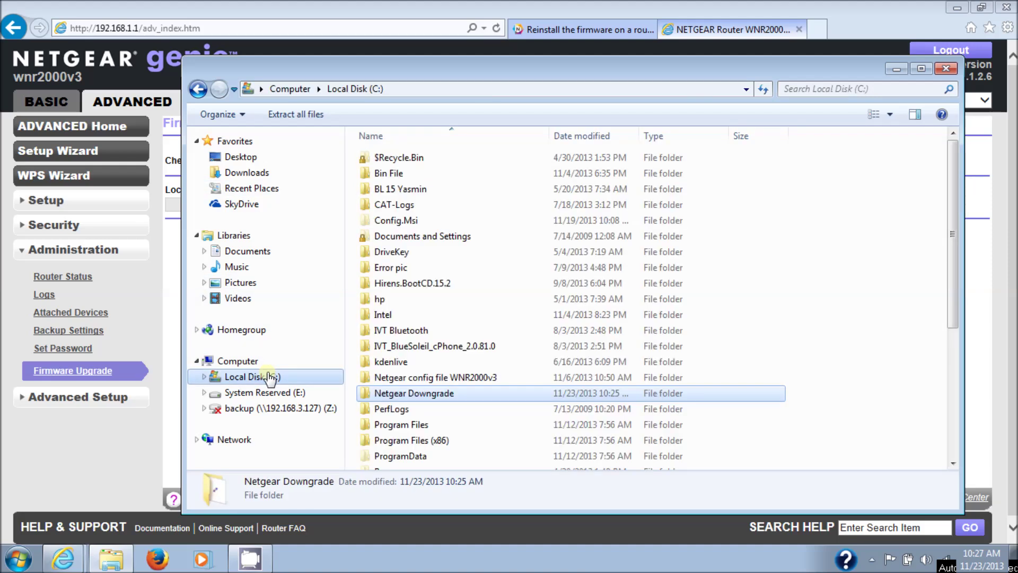
double_click(399, 399)
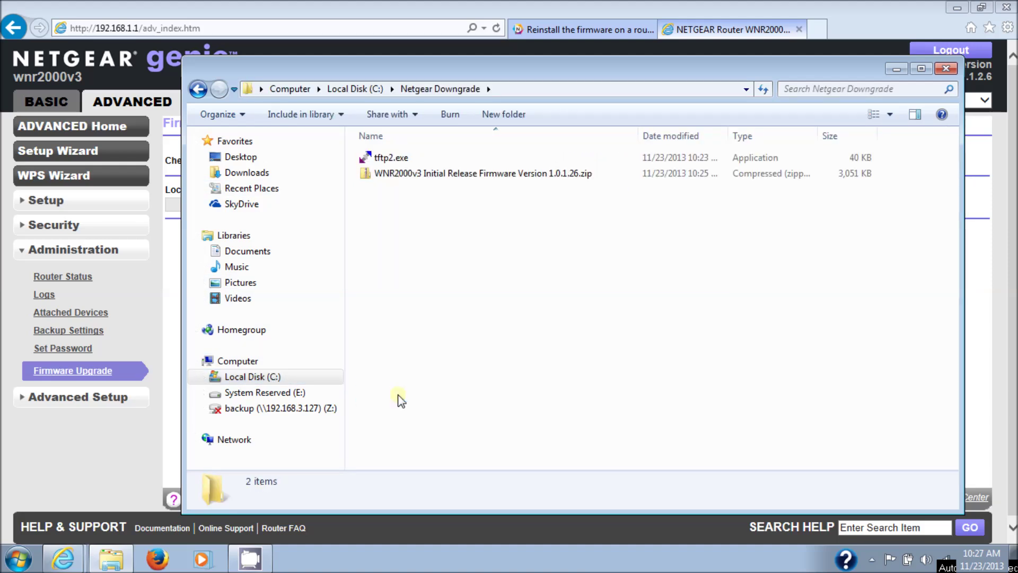
right_click(397, 214)
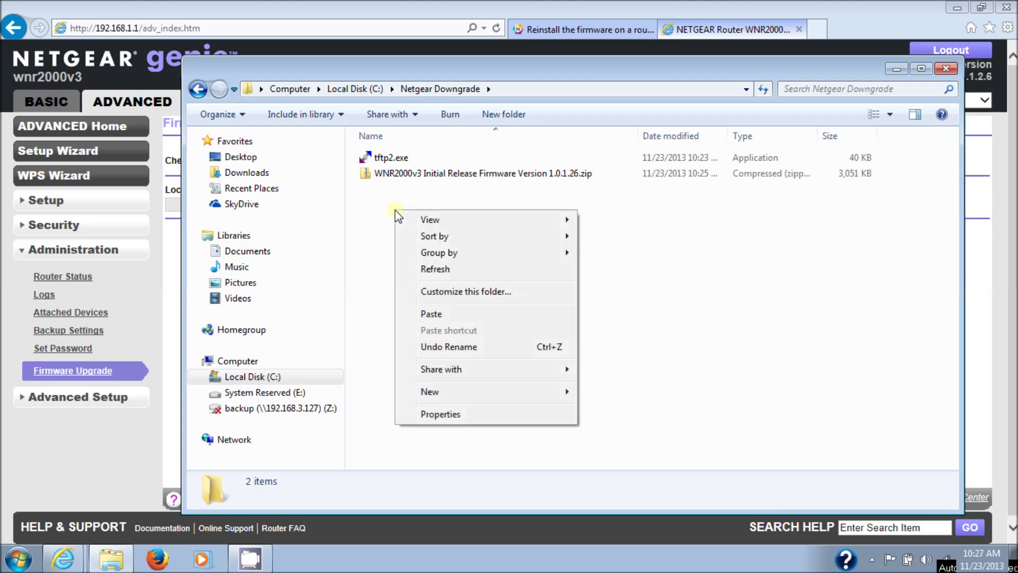
left_click(434, 312)
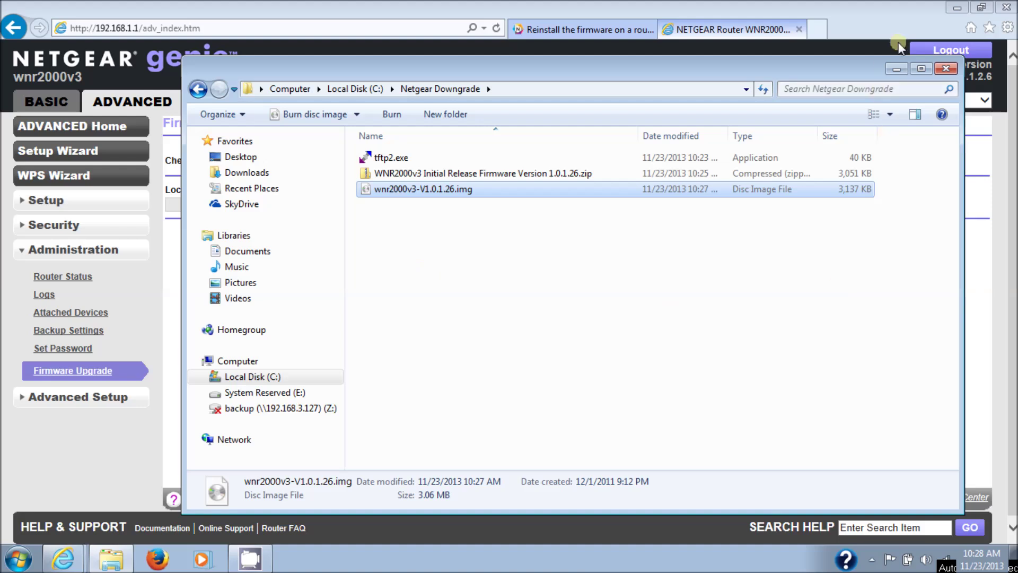
Select wnr2000v3-V1.0.1.26.img as the upgrade file and upload it to the router
left_click(946, 68)
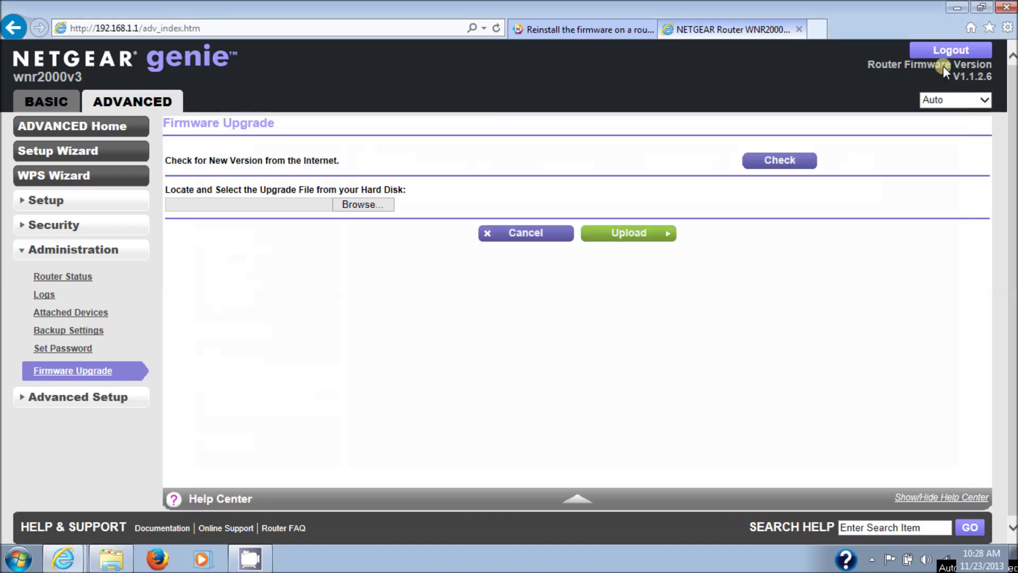
left_click(370, 208)
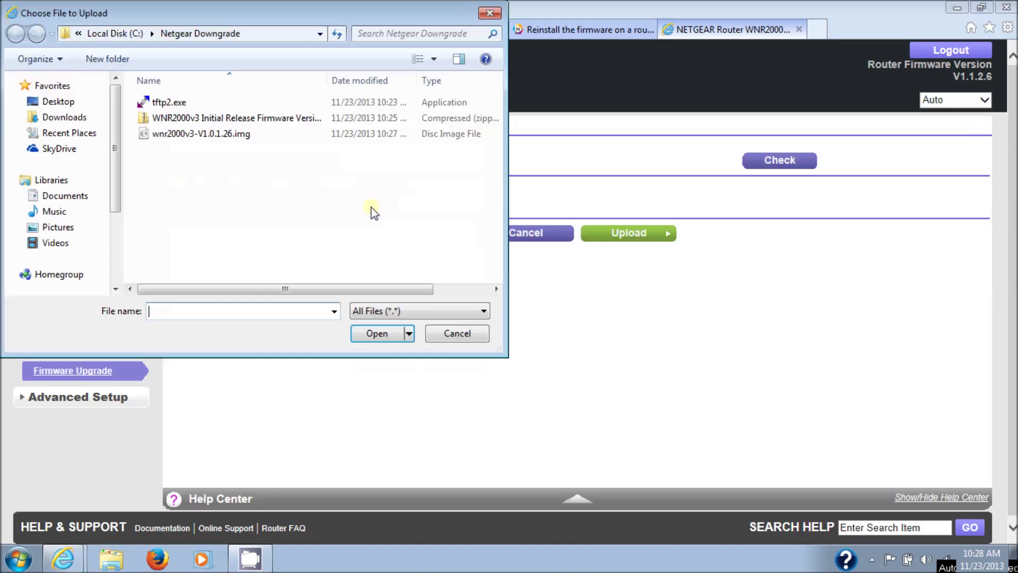
left_click(244, 137)
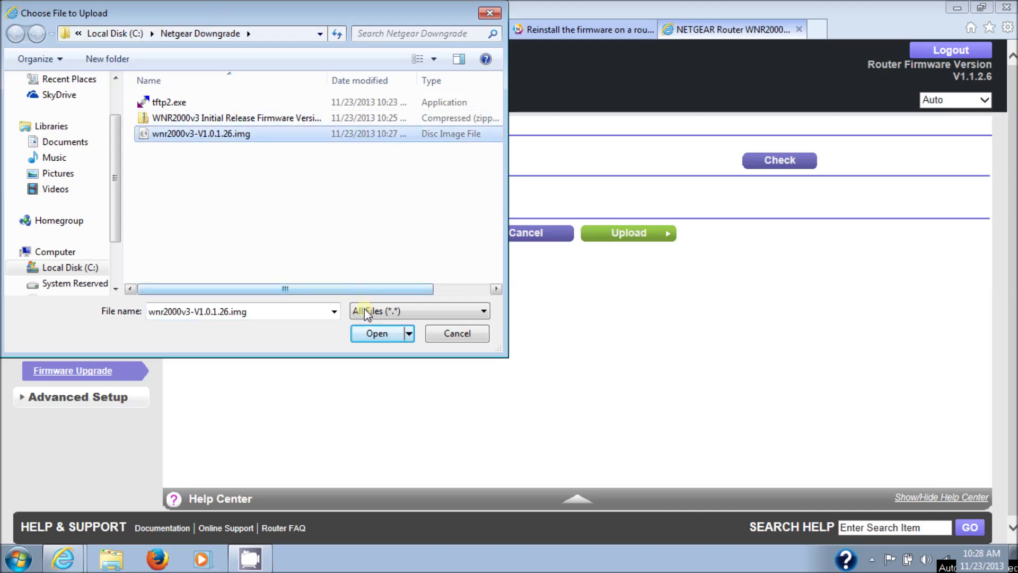
left_click(377, 333)
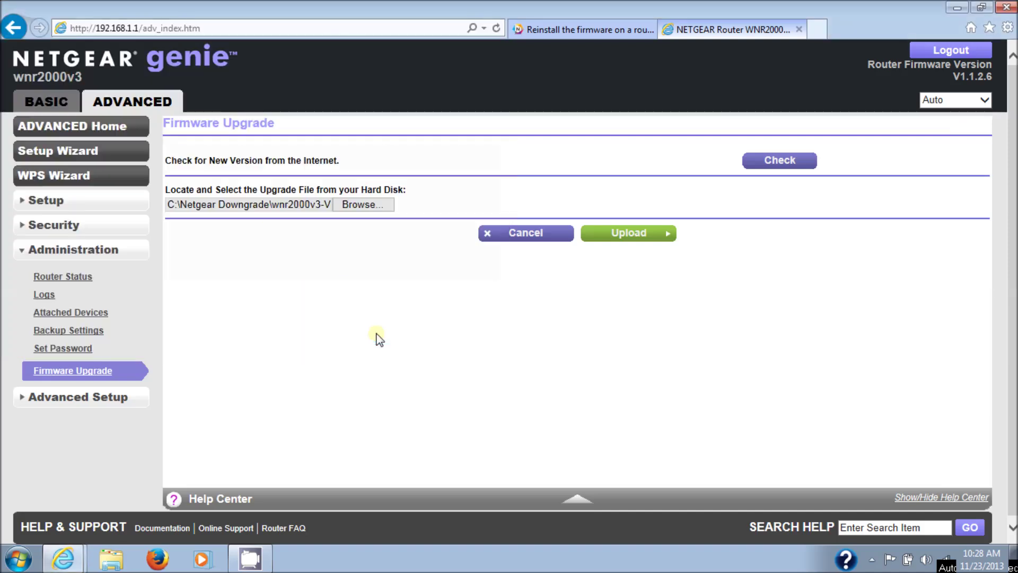
left_click(624, 239)
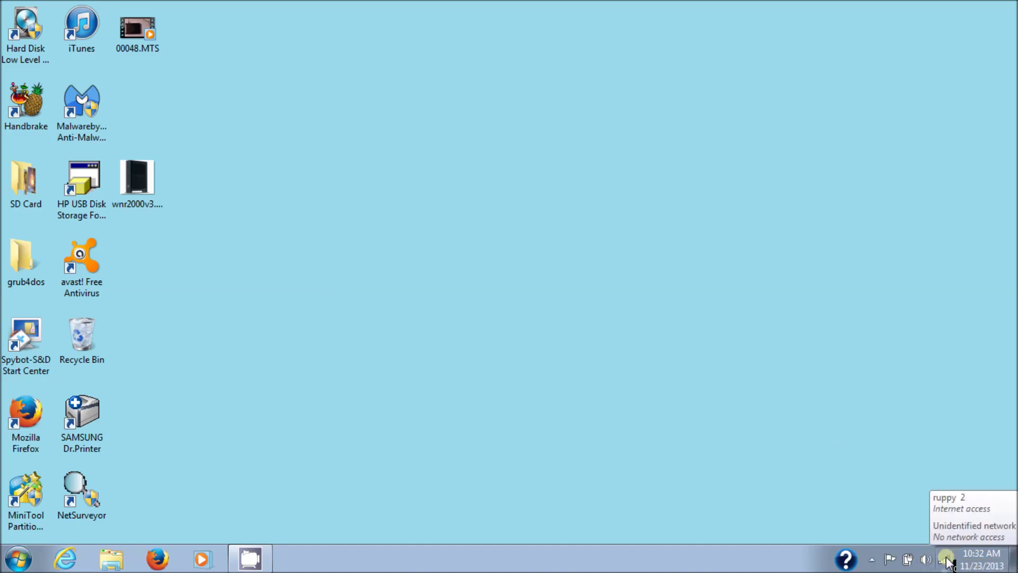
From the network tray icon, open Network and Sharing Center and its adapter list
right_click(947, 561)
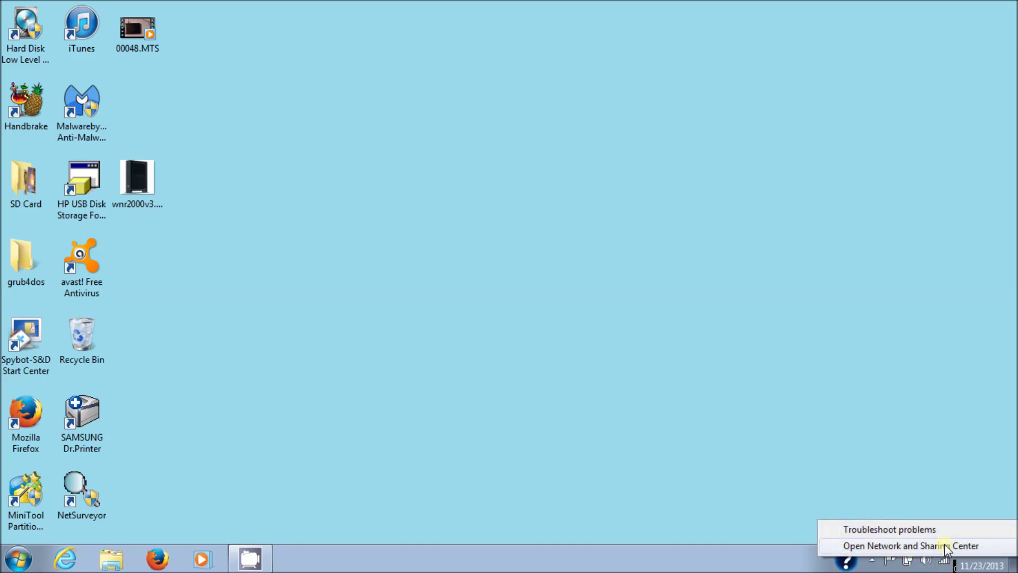
left_click(947, 549)
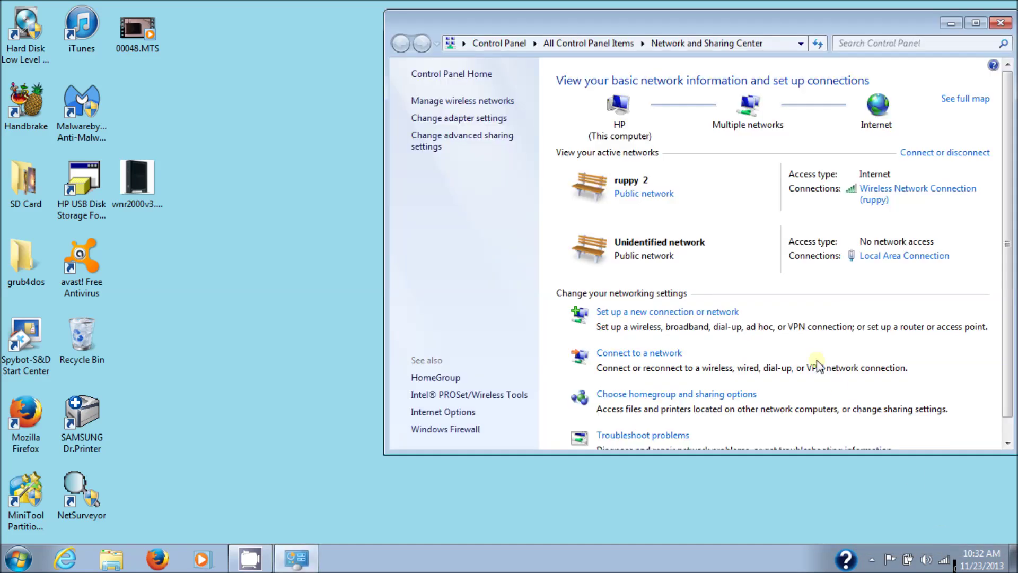
left_click(459, 117)
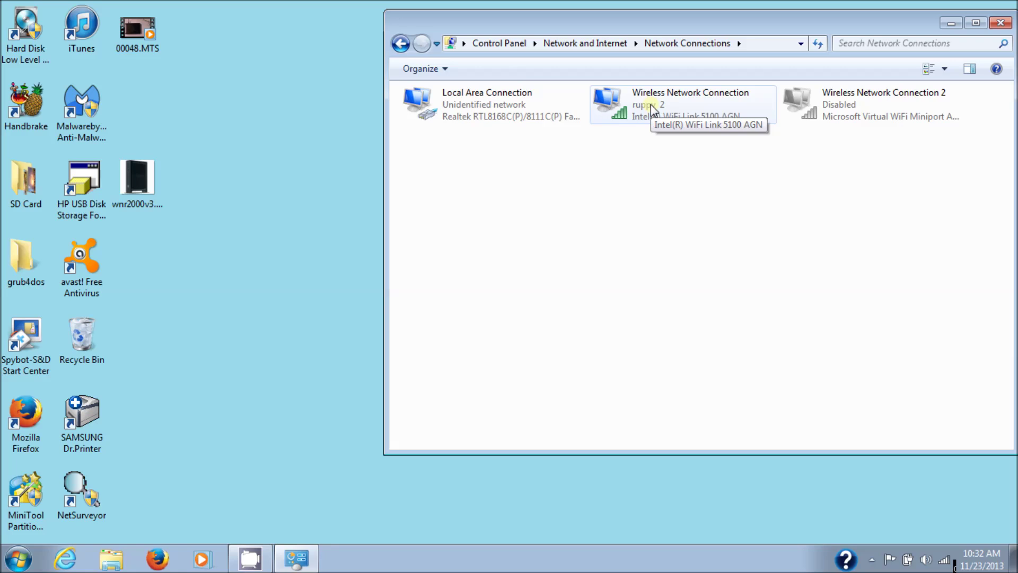
Disable Wireless Network Connection and open Local Area Connection's Properties
right_click(651, 104)
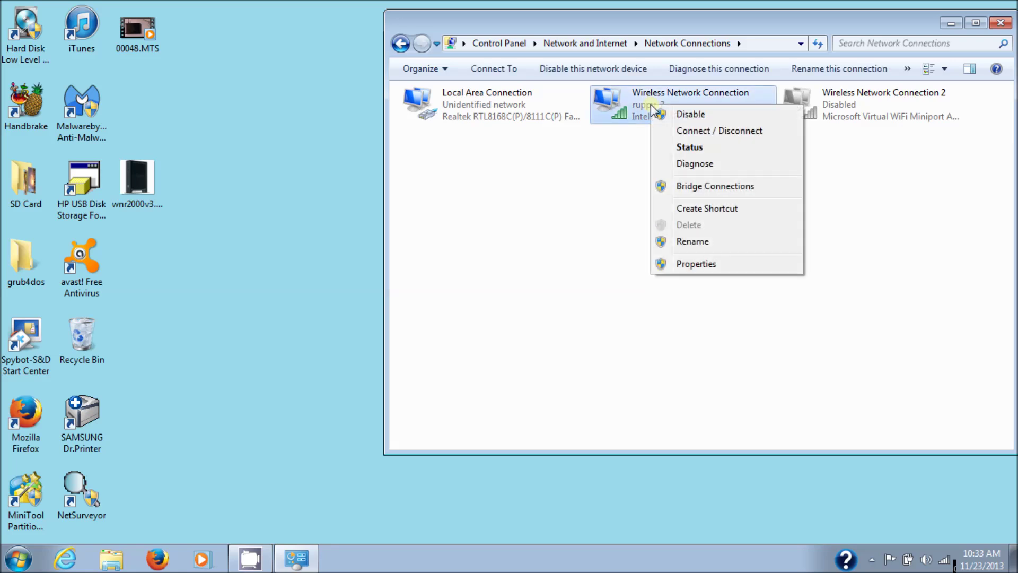
left_click(690, 115)
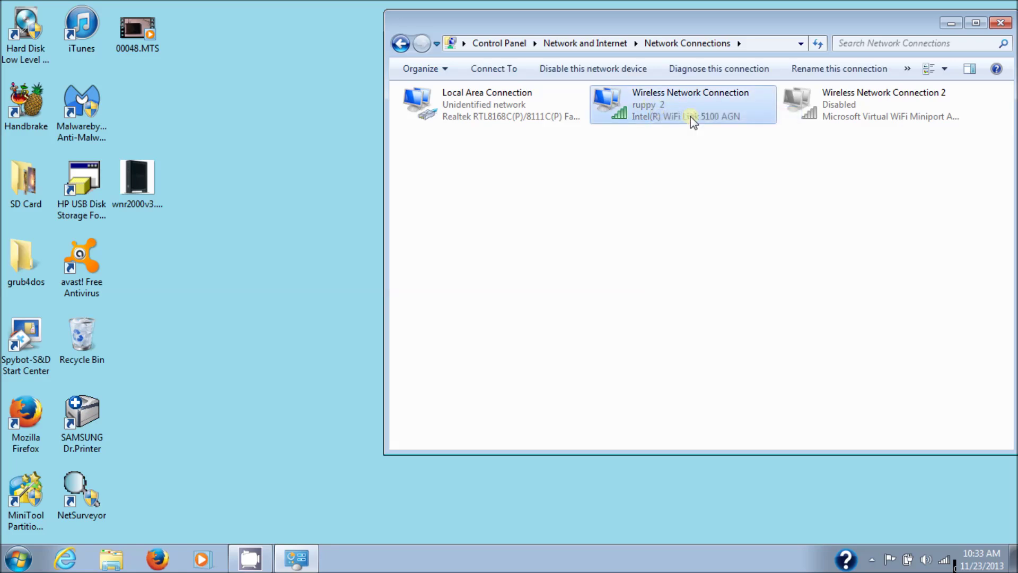
left_click(512, 109)
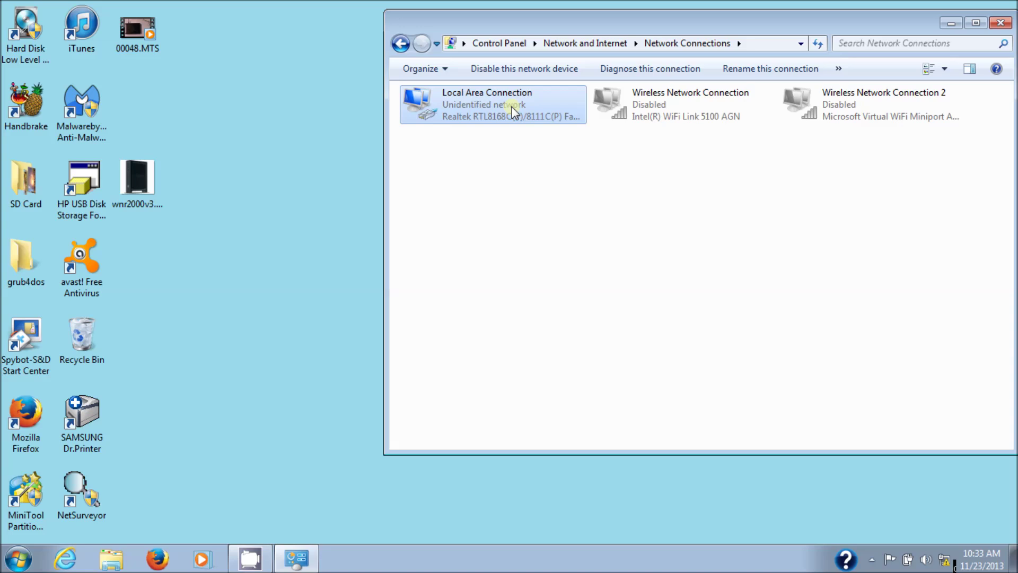
right_click(511, 107)
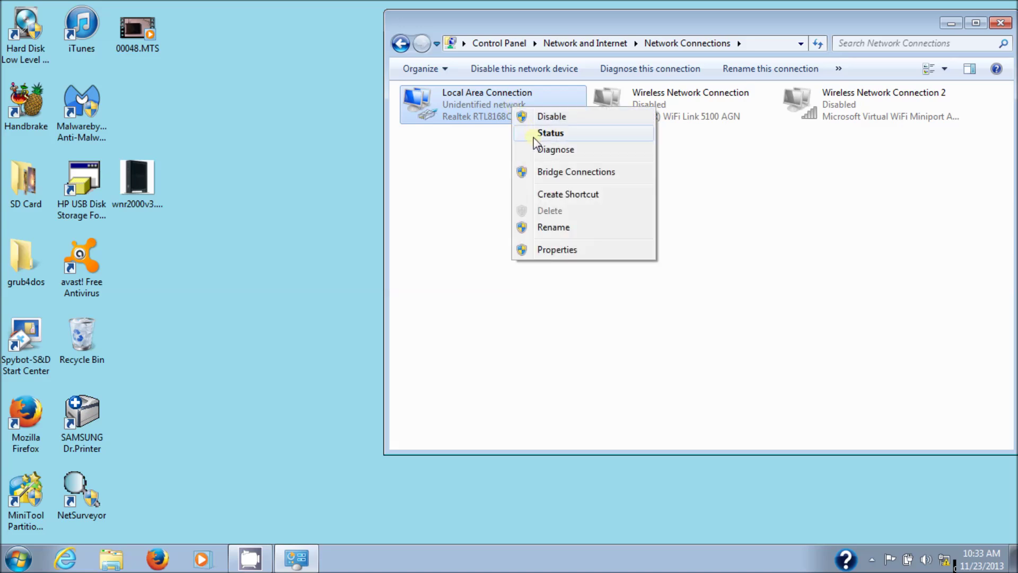
left_click(554, 251)
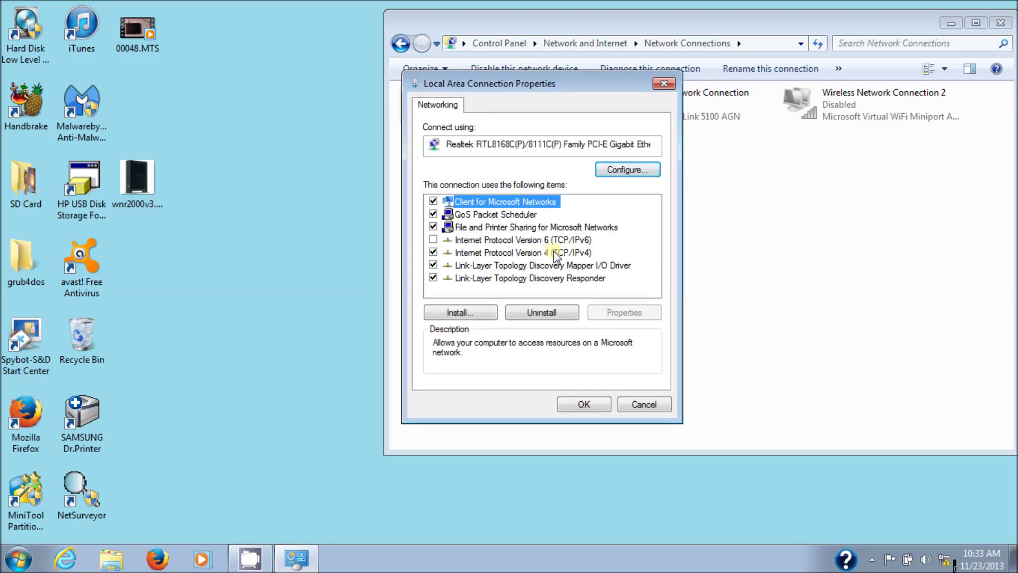
In the wired connection's IPv4 settings, enter the fixed IP address 192.168.1.10
double_click(519, 252)
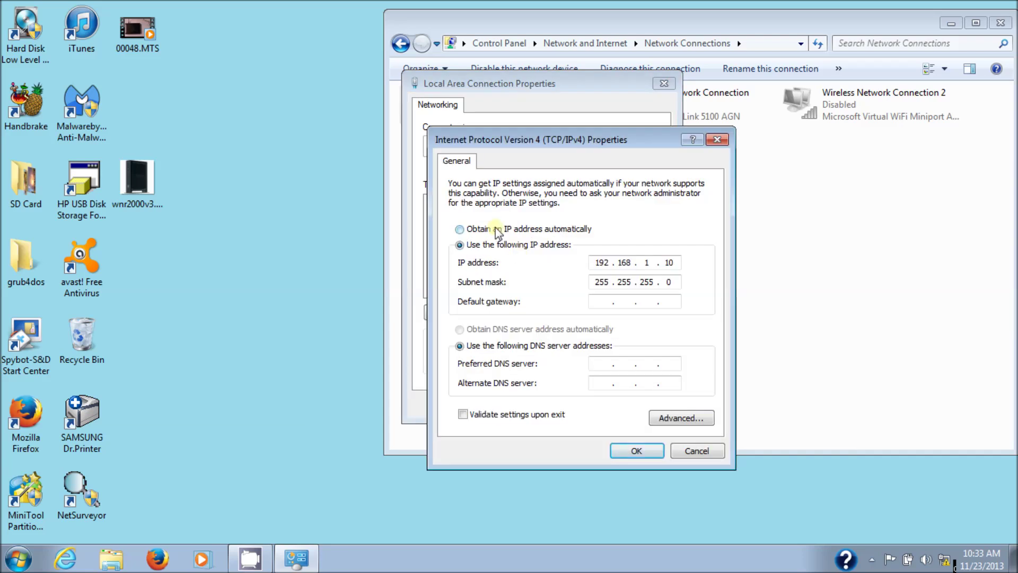
left_click(496, 229)
left_click(505, 329)
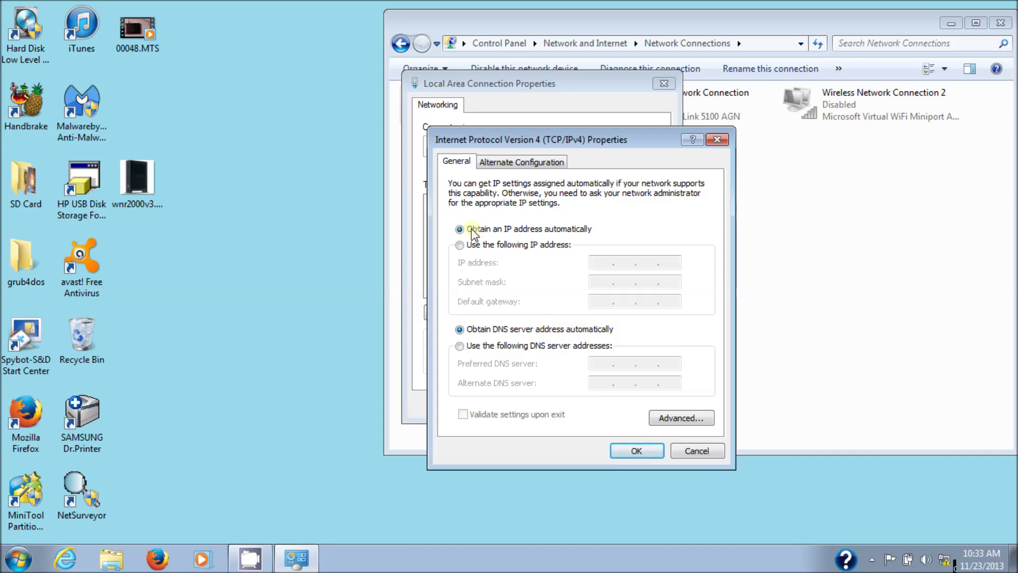
left_click(460, 245)
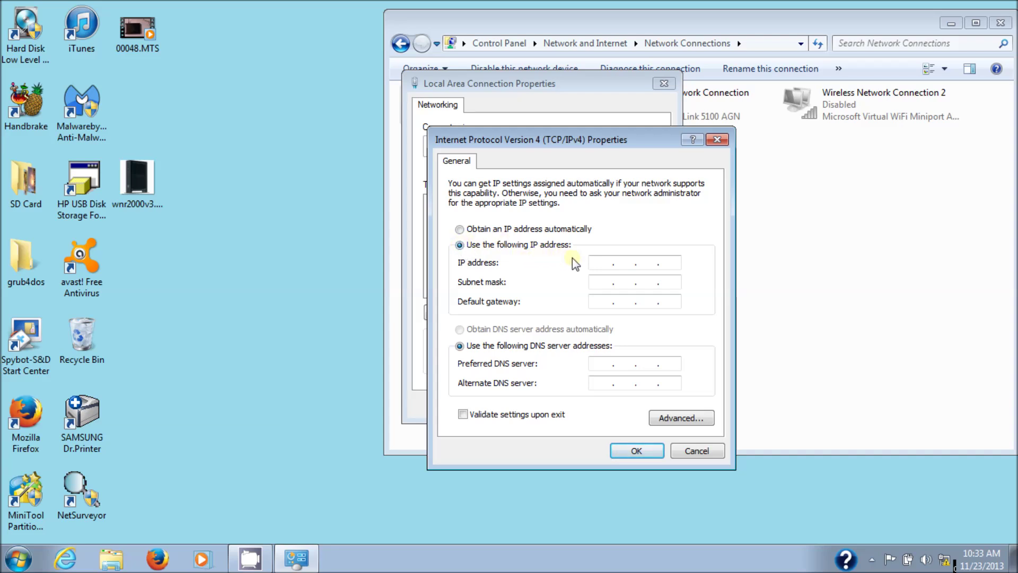
left_click(597, 265)
type("192 . 168 . 1 . 10")
Set mask 255.255.255.0, gateway and DNS 192.168.1.1, and confirm both dialogs
left_click(598, 281)
left_click(603, 301)
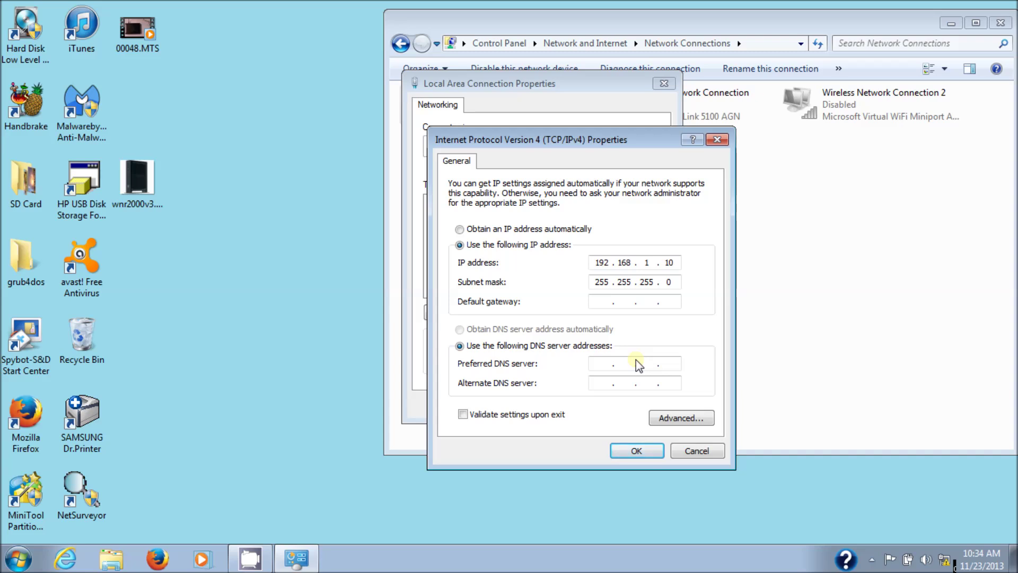
type("192")
type("168.1.1")
type("192.16")
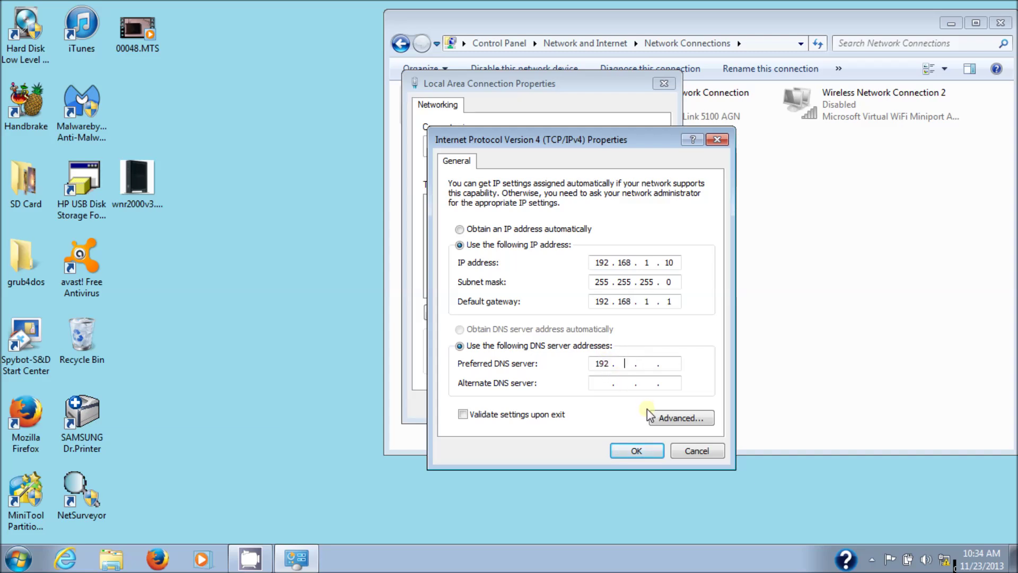
type("8.1.1")
left_click(642, 449)
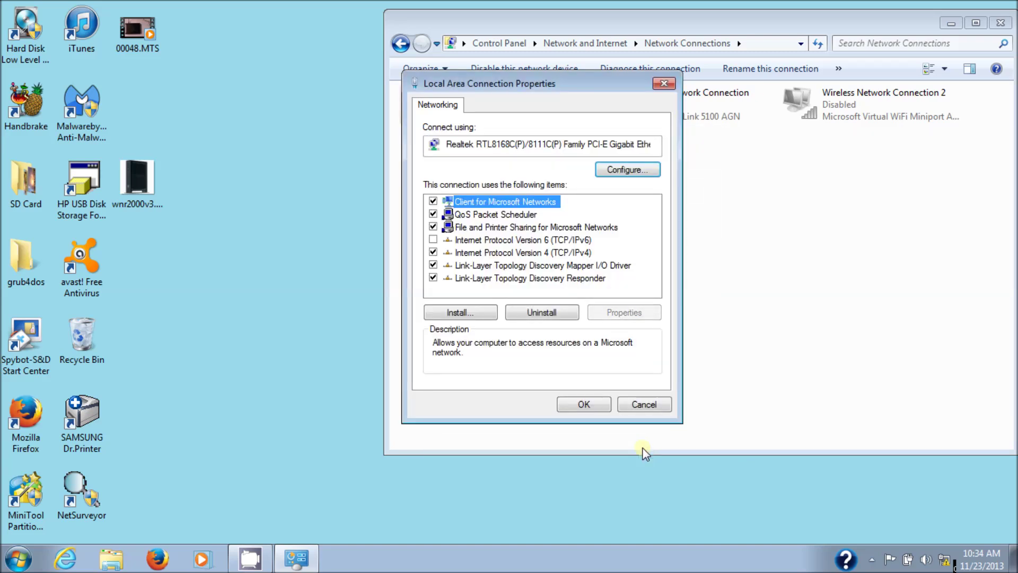
left_click(583, 405)
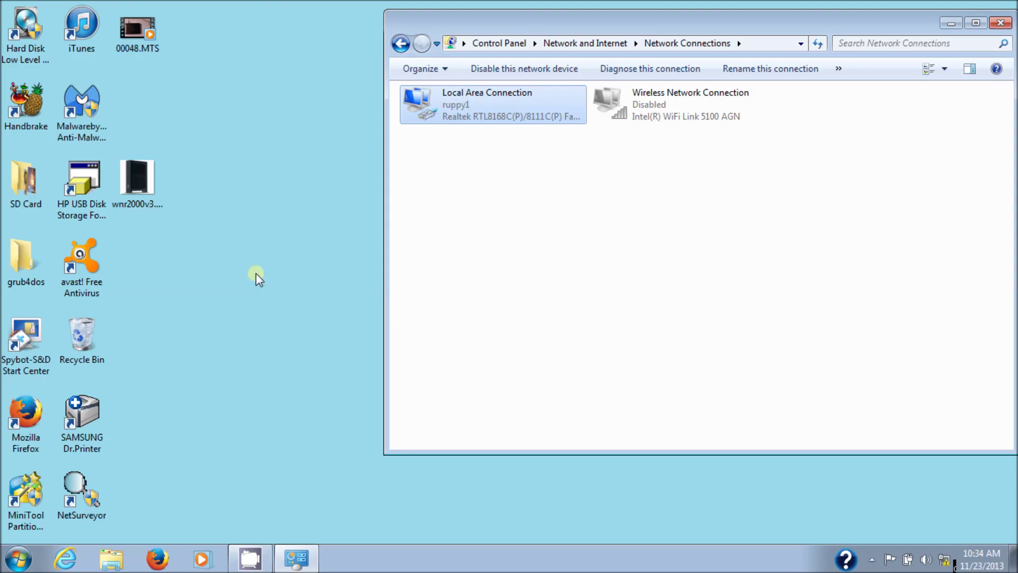
Launch tftp2.exe from C:\Netgear Downgrade and close the Network Connections window
left_click(112, 563)
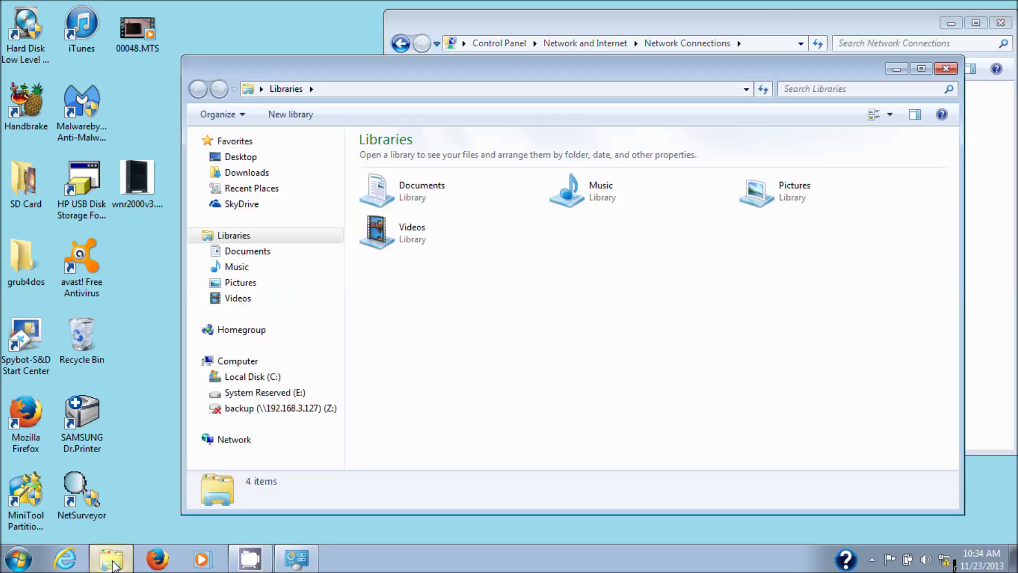
left_click(246, 378)
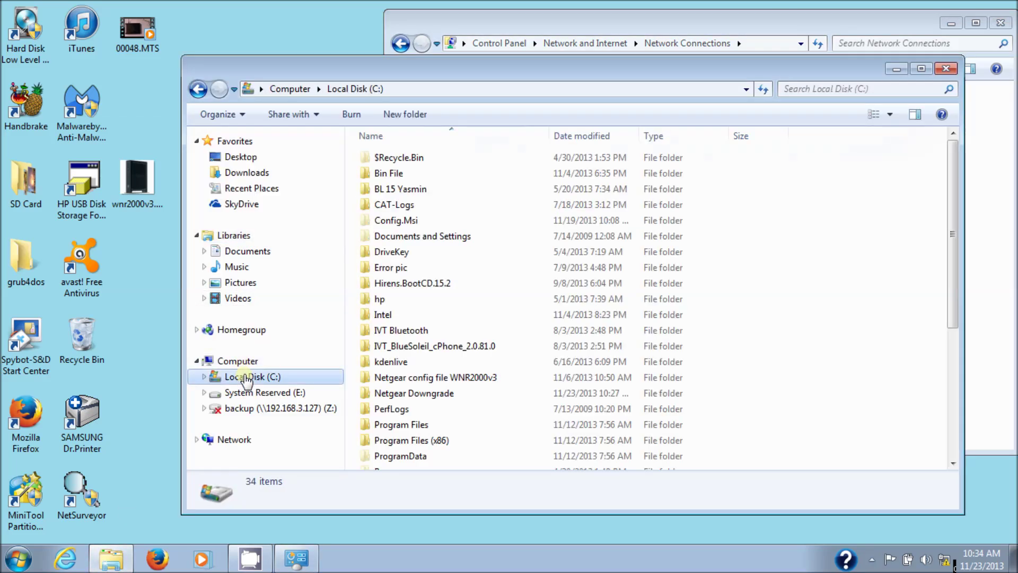
left_click(419, 393)
double_click(419, 393)
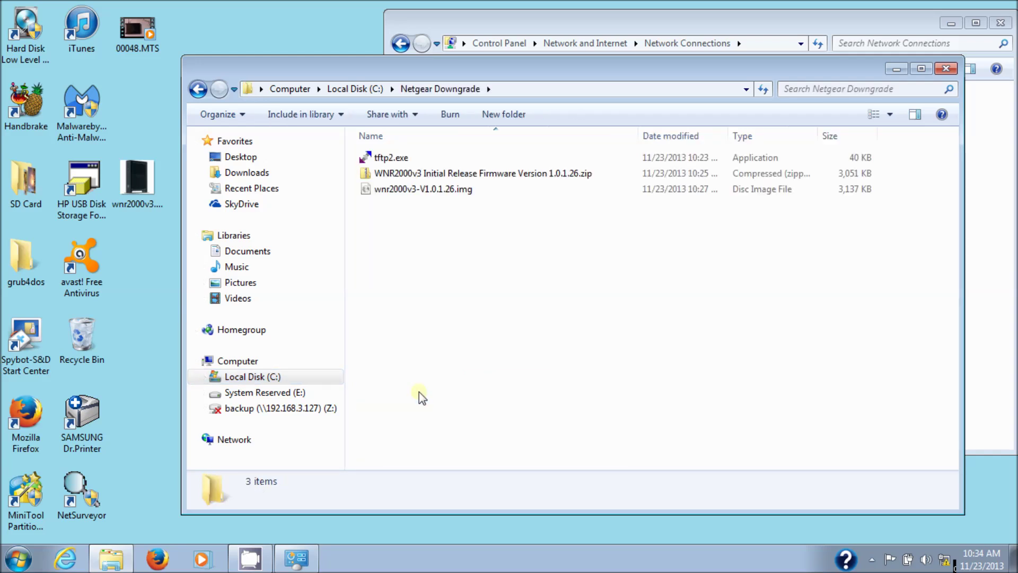
double_click(394, 158)
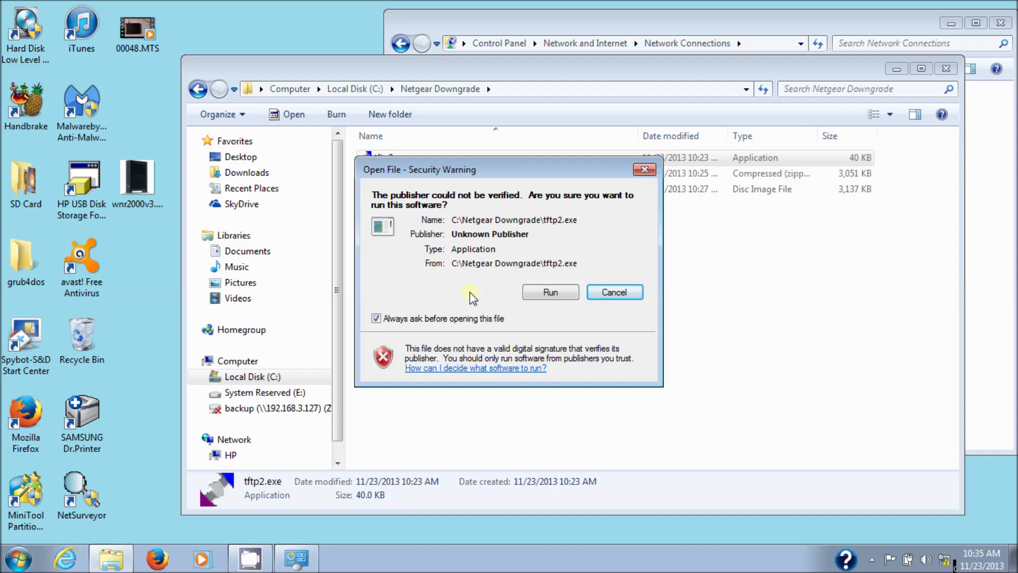
left_click(550, 293)
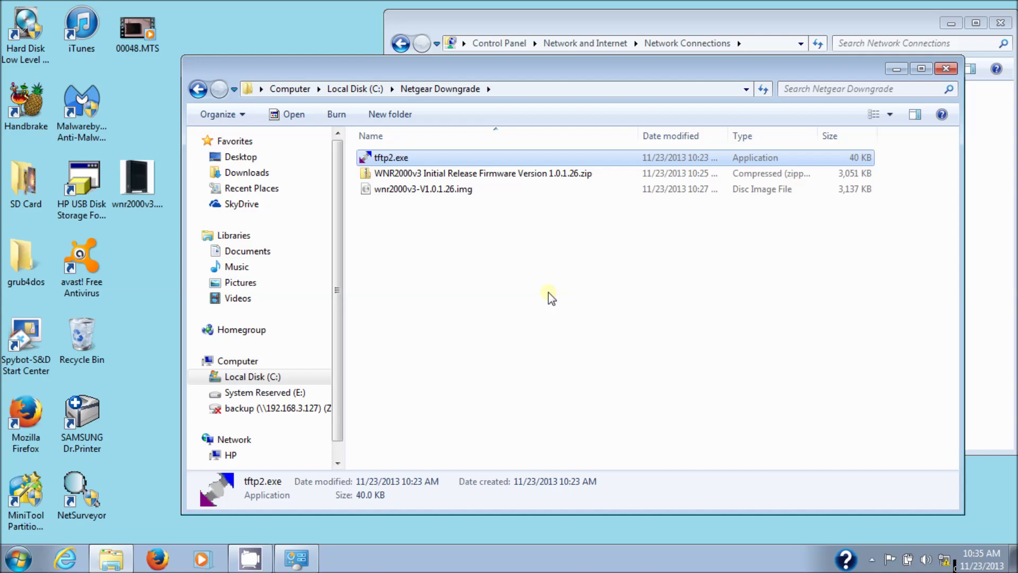
left_click(1001, 29)
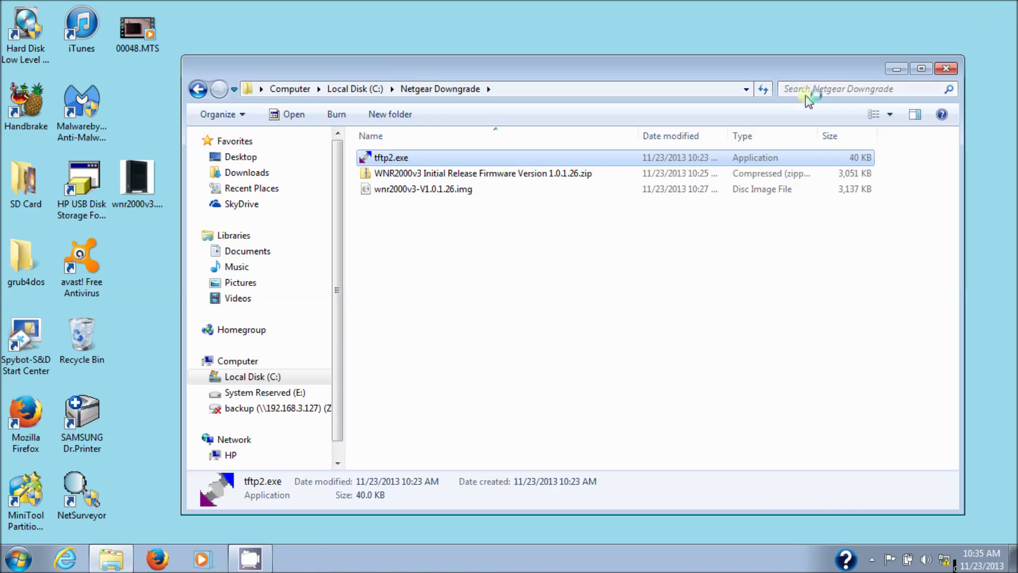
left_click_drag(789, 68, 765, 68)
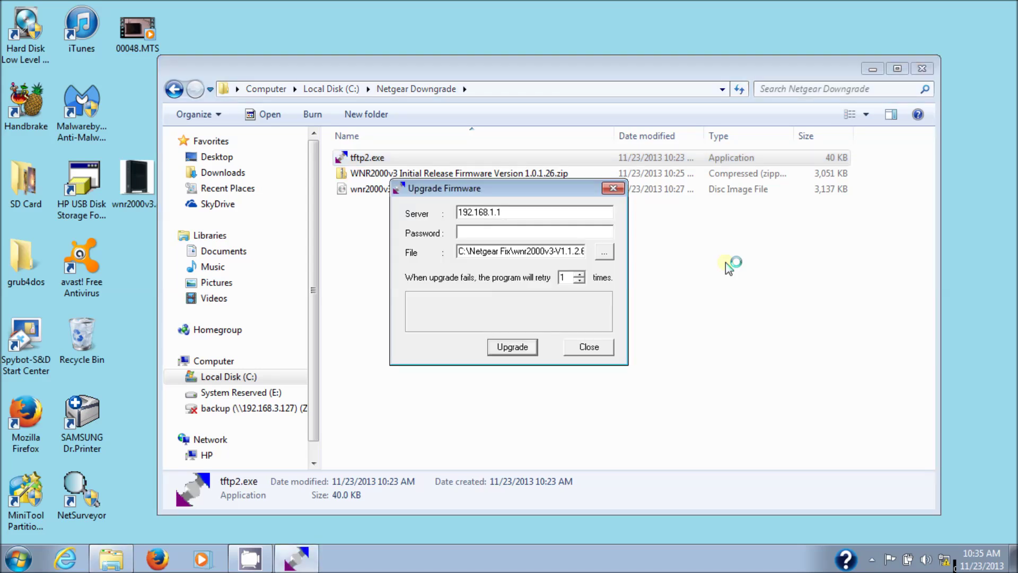
Clear the old server and file path in tftp2 and enter server 192.168.1.1
left_click(549, 211)
left_click_drag(546, 211, 407, 210)
key("BackSpace")
left_click_drag(575, 251, 361, 277)
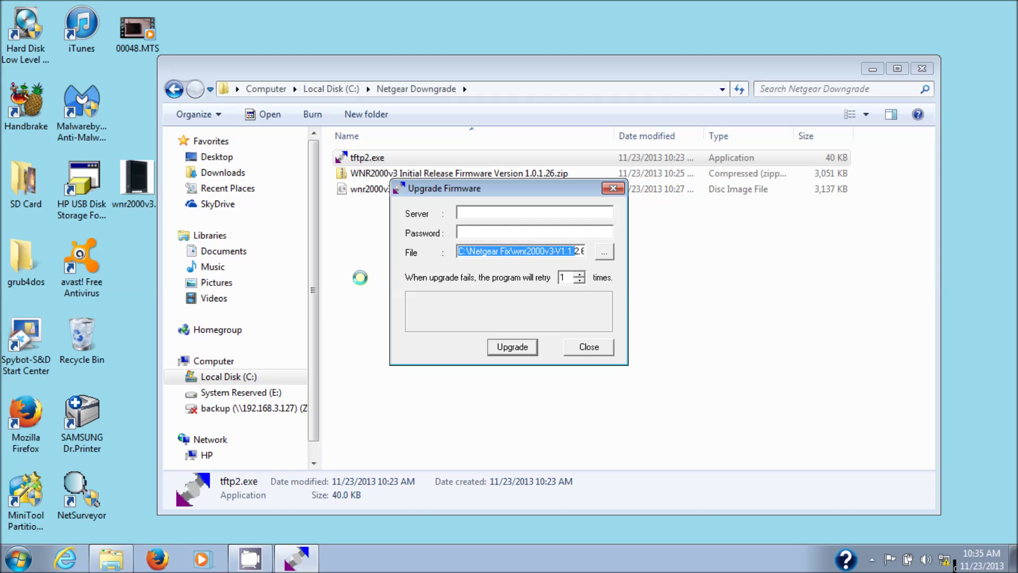
key("BackSpace")
key("Delete")
key("Delete")
key("Delete")
key("Delete")
key("Delete")
key("Delete")
key("Delete")
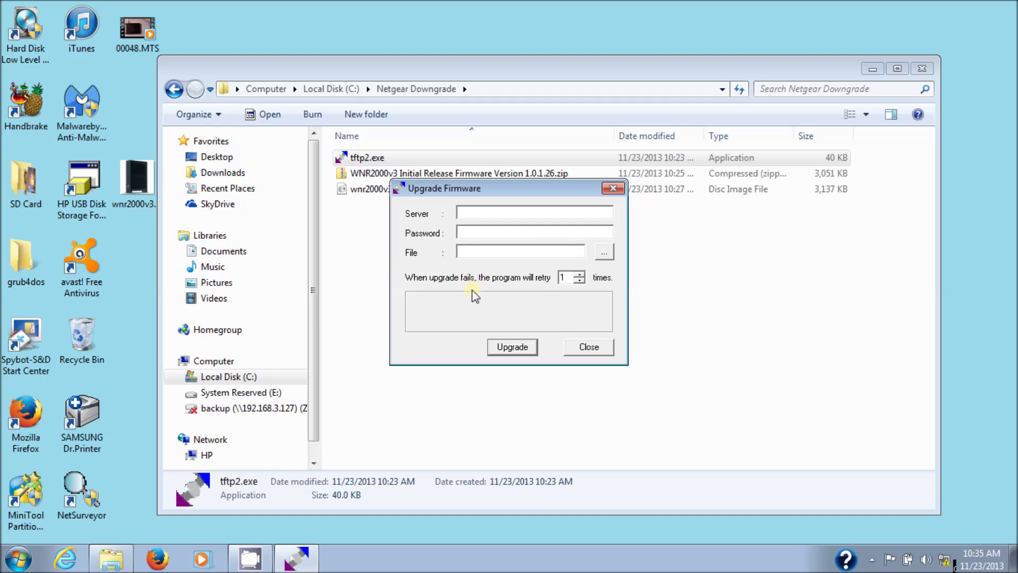
left_click(482, 215)
type("192.168.1.1")
left_click(606, 256)
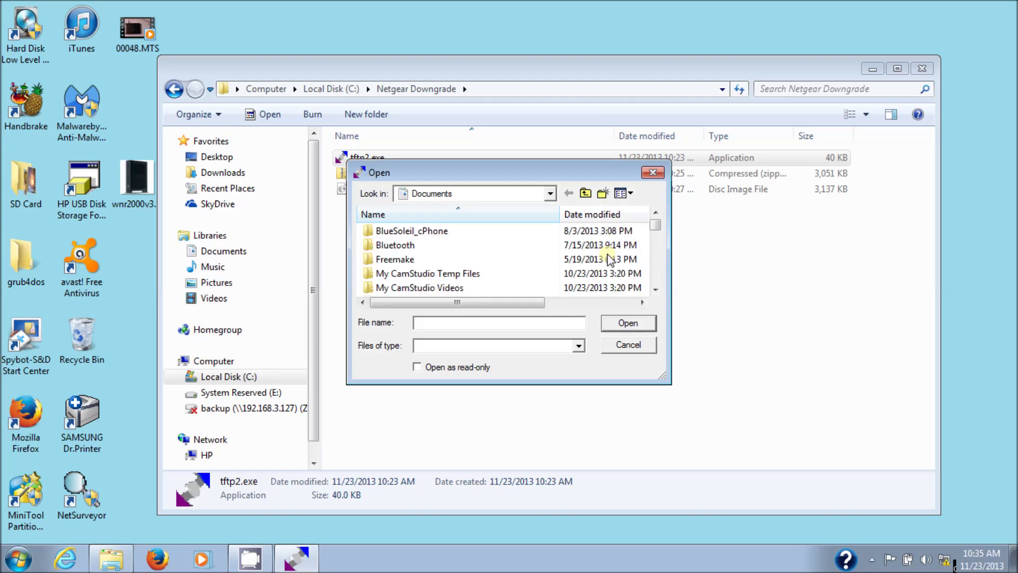
Choose C:\Netgear Downgrade\wnr2000v3-V1.0.1.26.img as the firmware file to upload
left_click(550, 194)
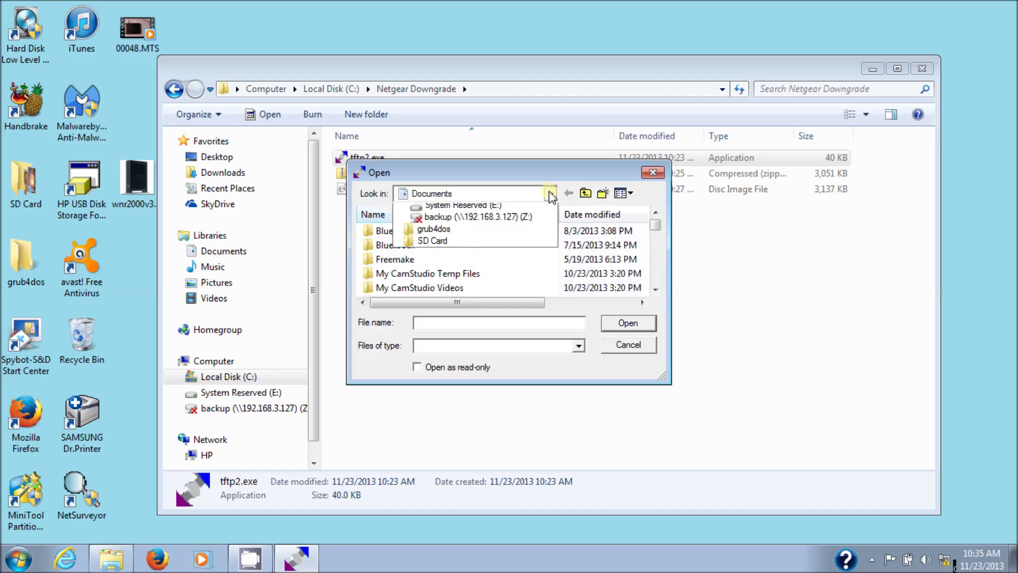
left_click(518, 298)
left_click_drag(656, 228, 656, 252)
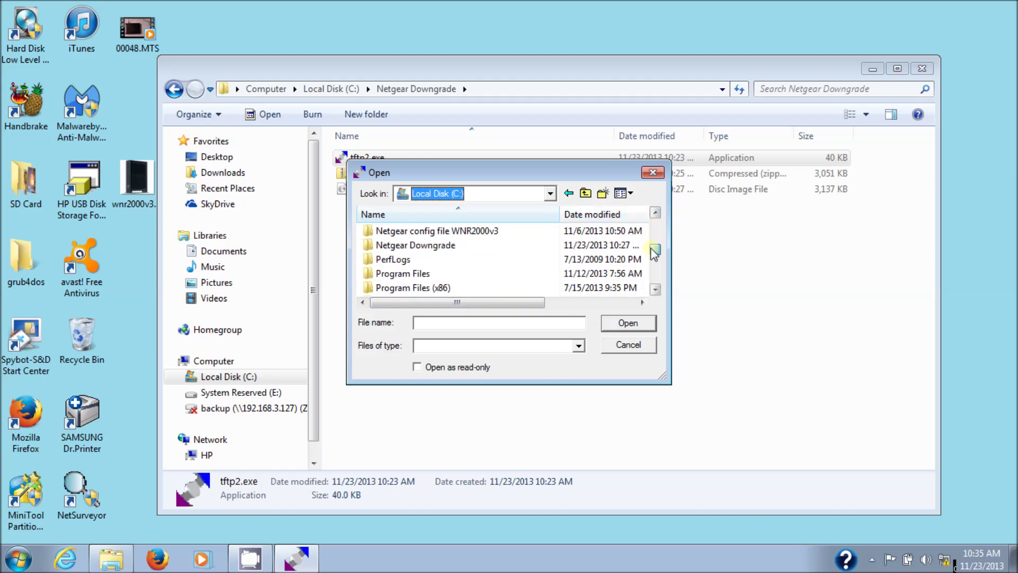
left_click(441, 246)
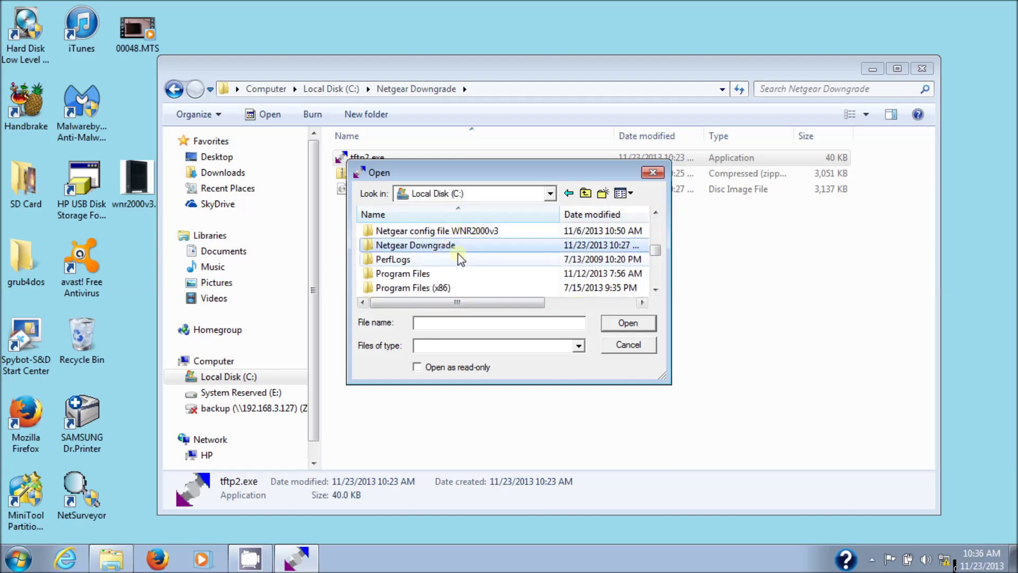
left_click(452, 247)
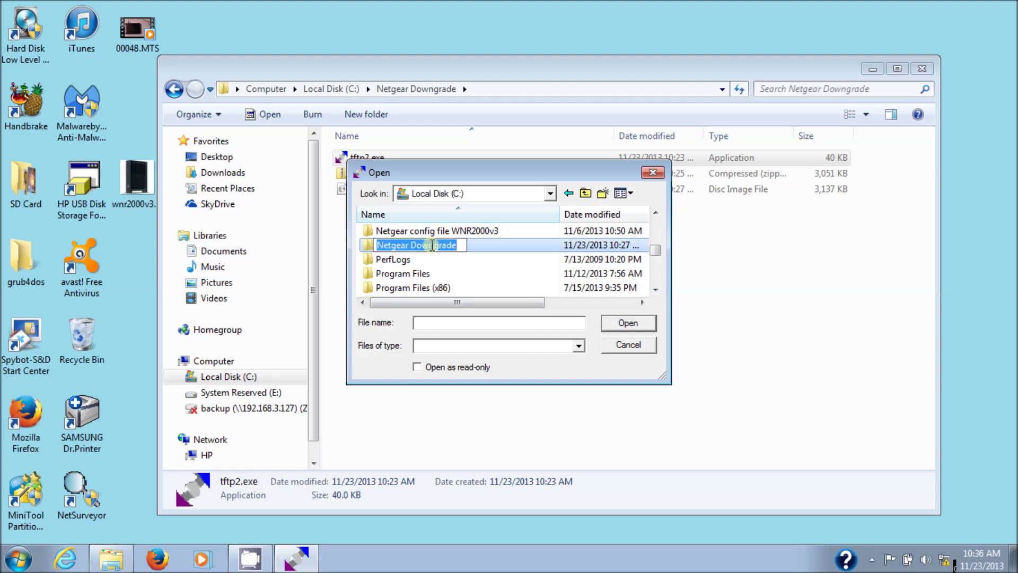
left_click(368, 249)
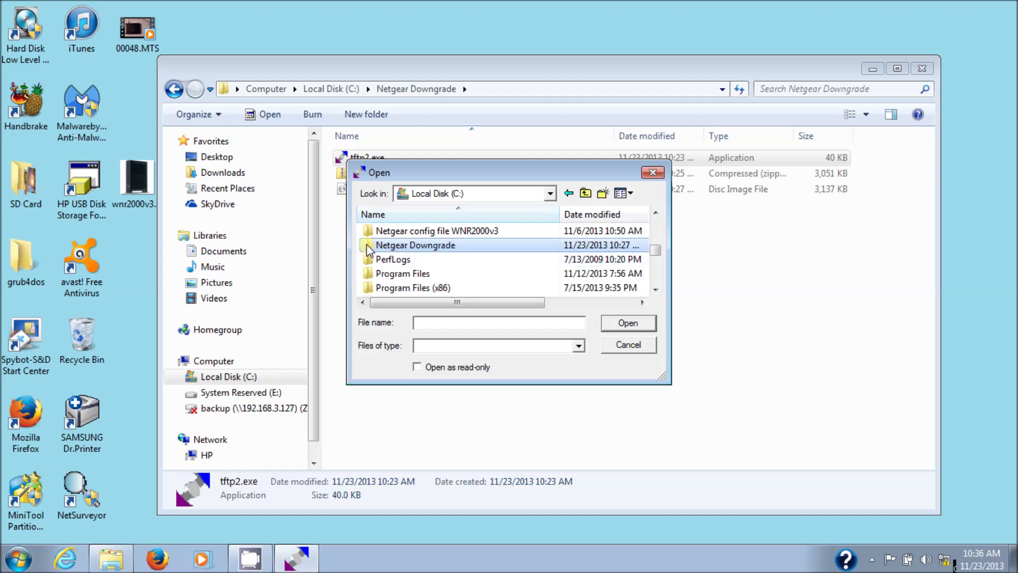
double_click(367, 246)
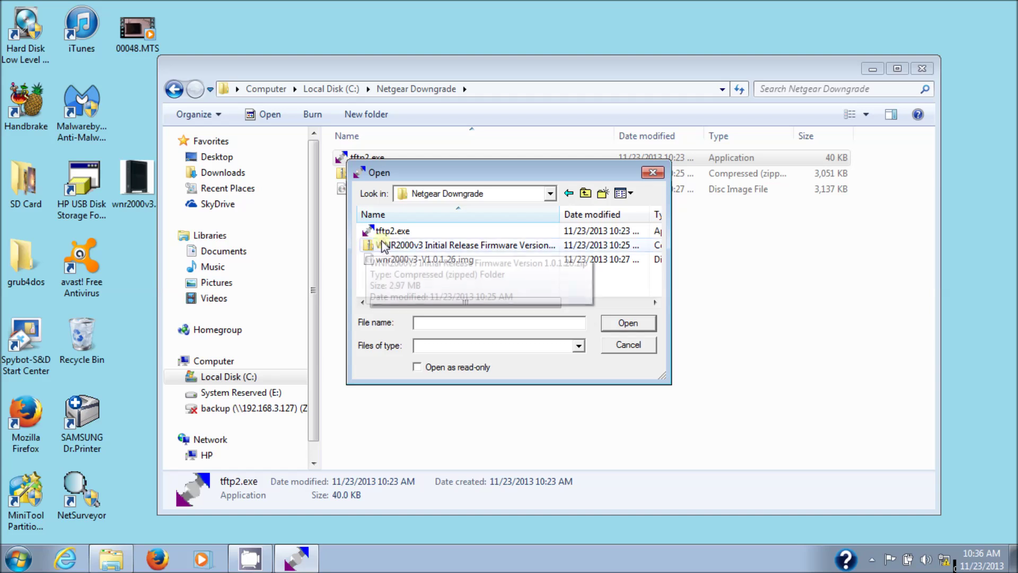
left_click(445, 262)
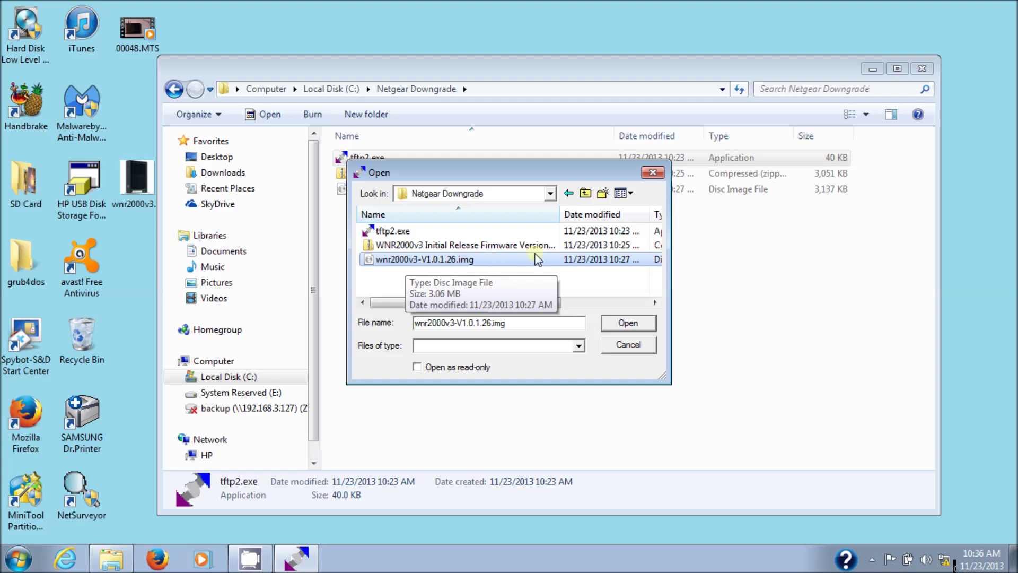
left_click(509, 259)
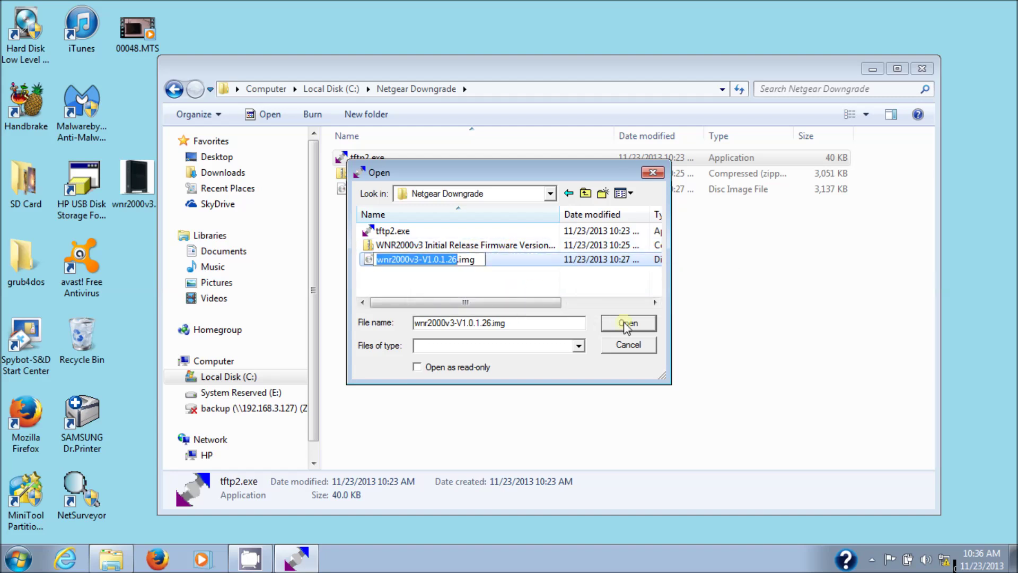
left_click(648, 324)
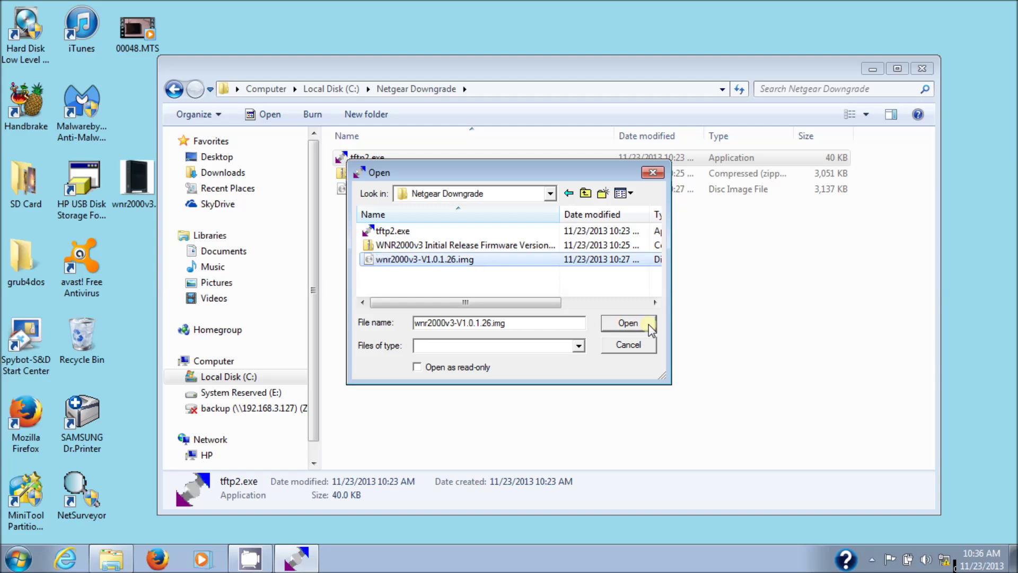
left_click(650, 326)
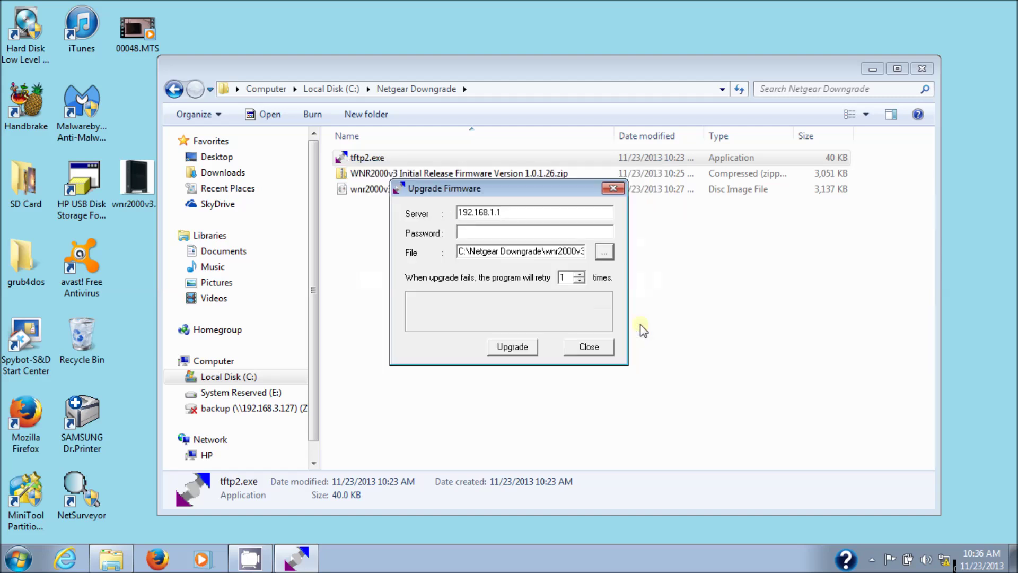
Start the firmware upgrade and wait for 'Firmware was upgraded successfully!'
left_click(506, 349)
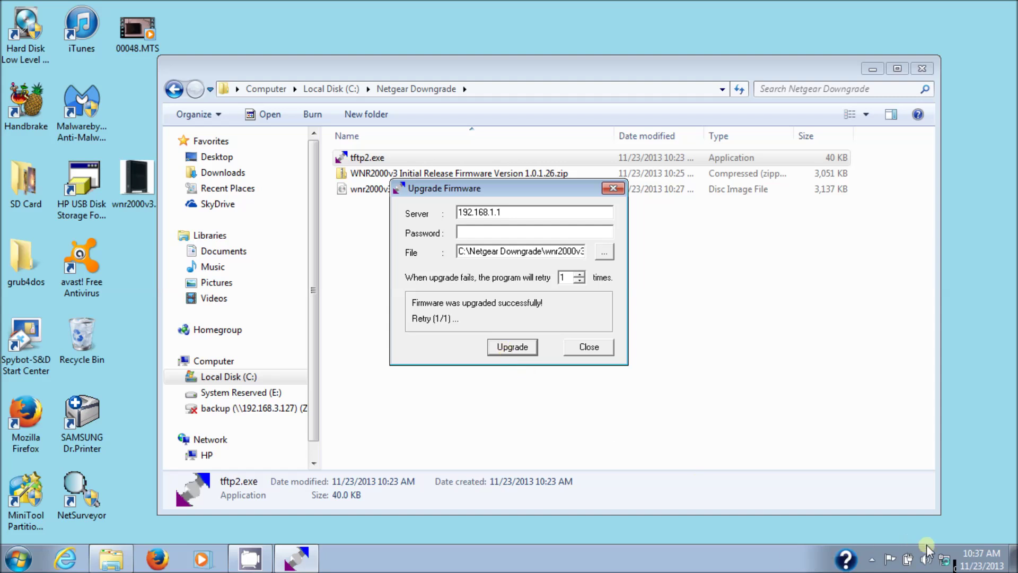
Browse to 192.168.1.1 and log in to the router as admin with the router password
mouse_move(949, 562)
left_click(66, 563)
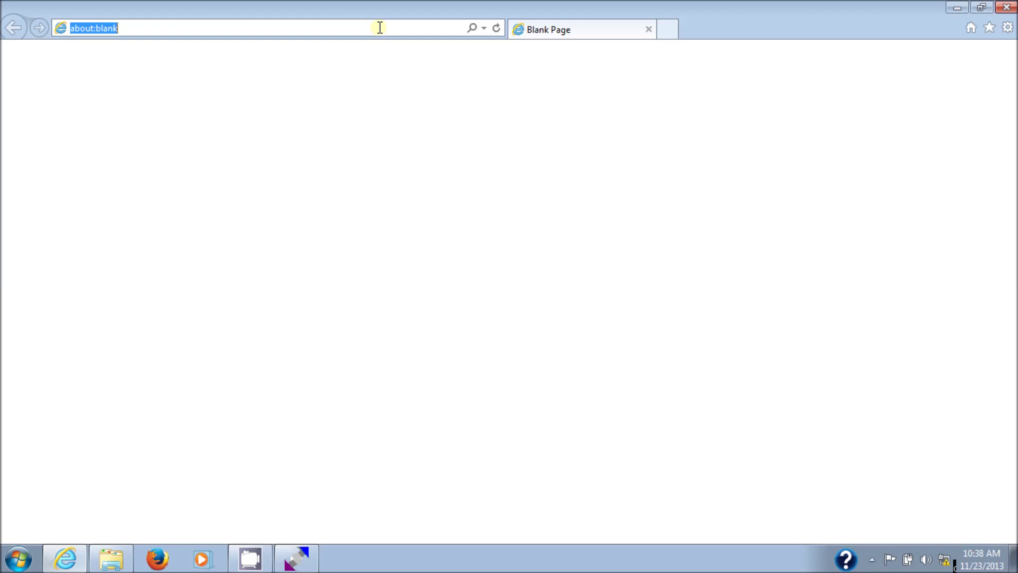
type("192.")
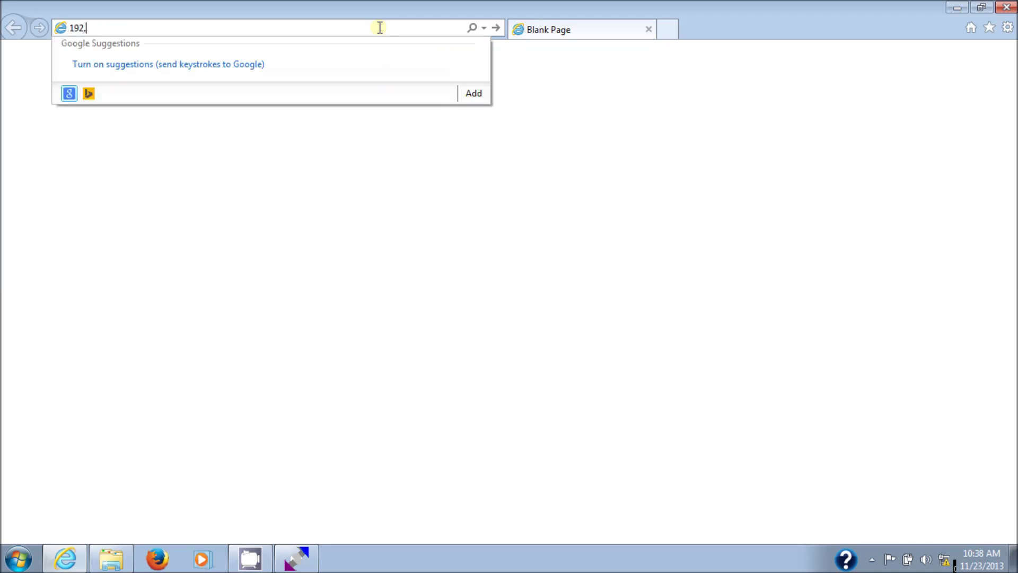
type("168.1.1")
key("Return")
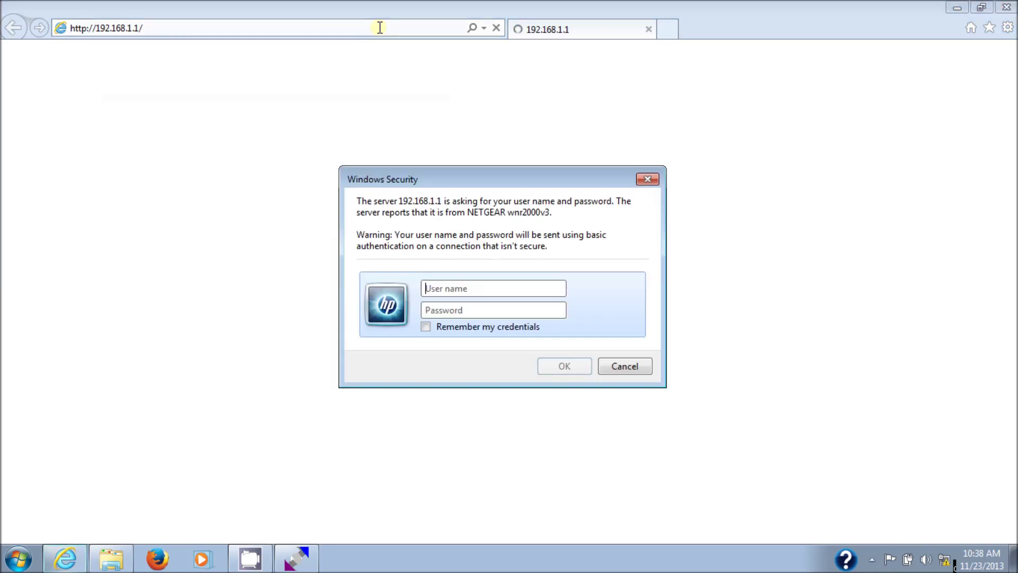
type("admin")
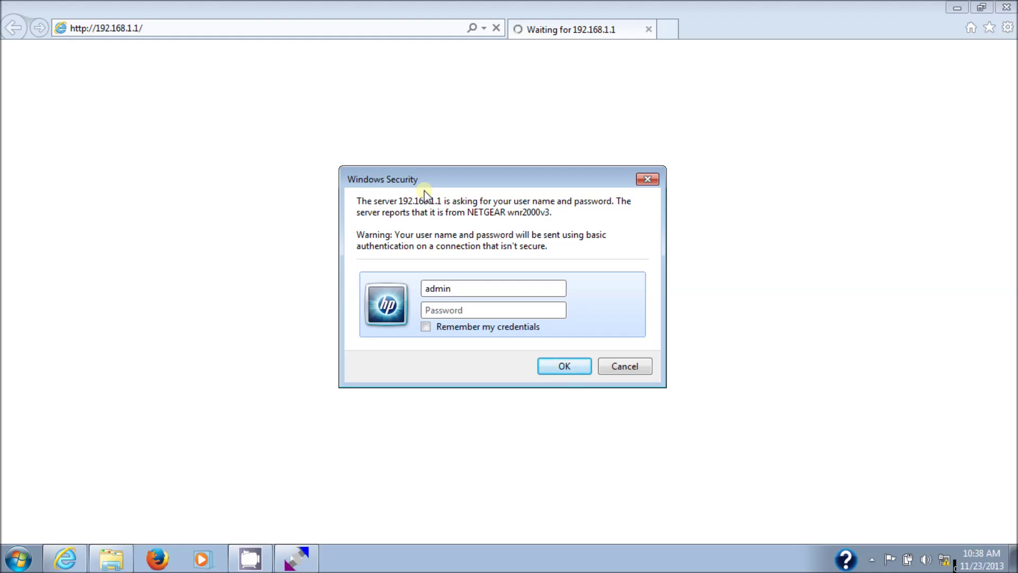
key("Tab")
type("password")
left_click(578, 369)
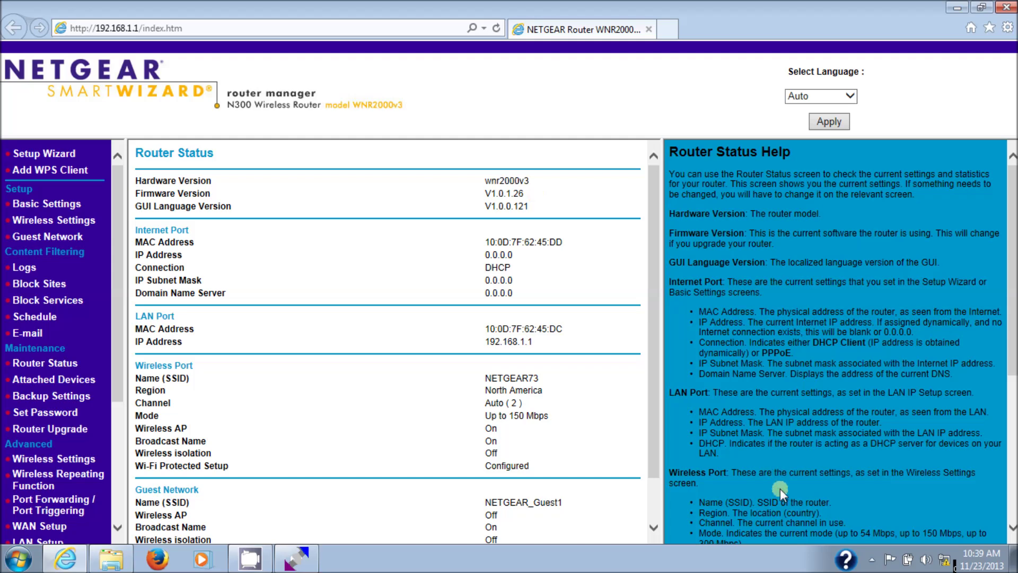
Check that Router Status shows firmware version V1.0.1.26 on the wnr2000v3
mouse_move(947, 563)
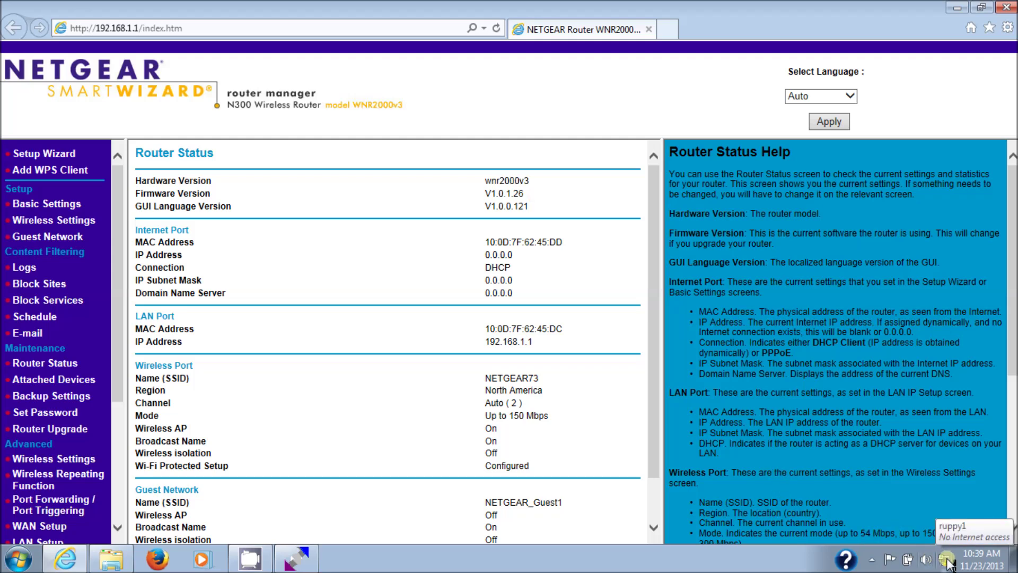
Via Network and Sharing Center's adapter list, enable Wireless Network Connection again
right_click(949, 563)
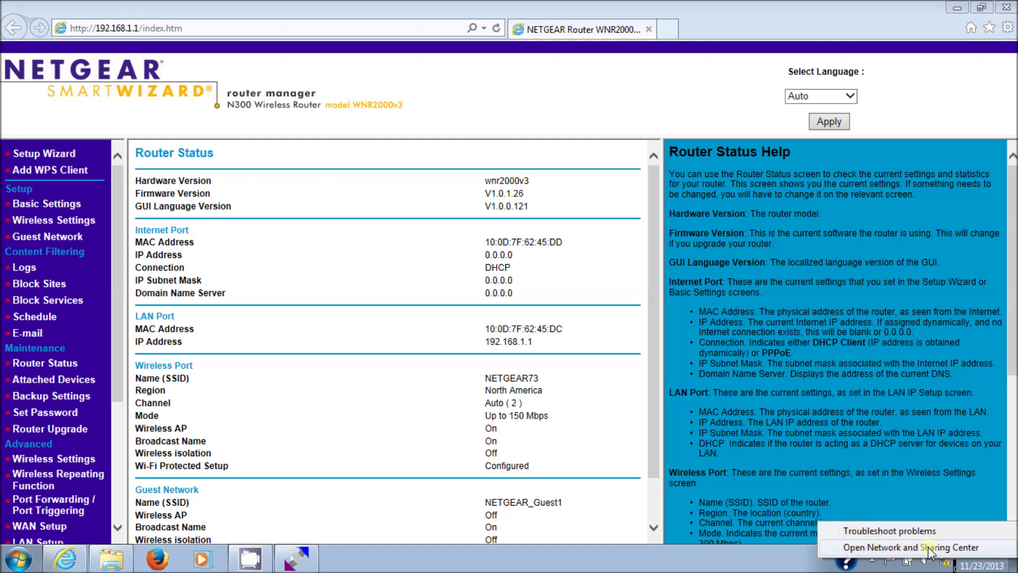
left_click(929, 548)
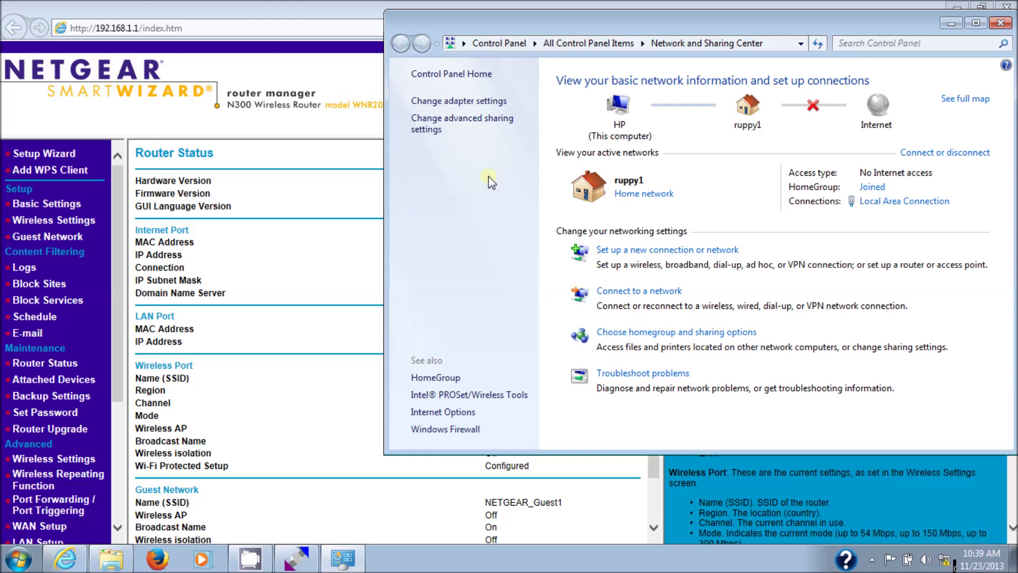
left_click(483, 102)
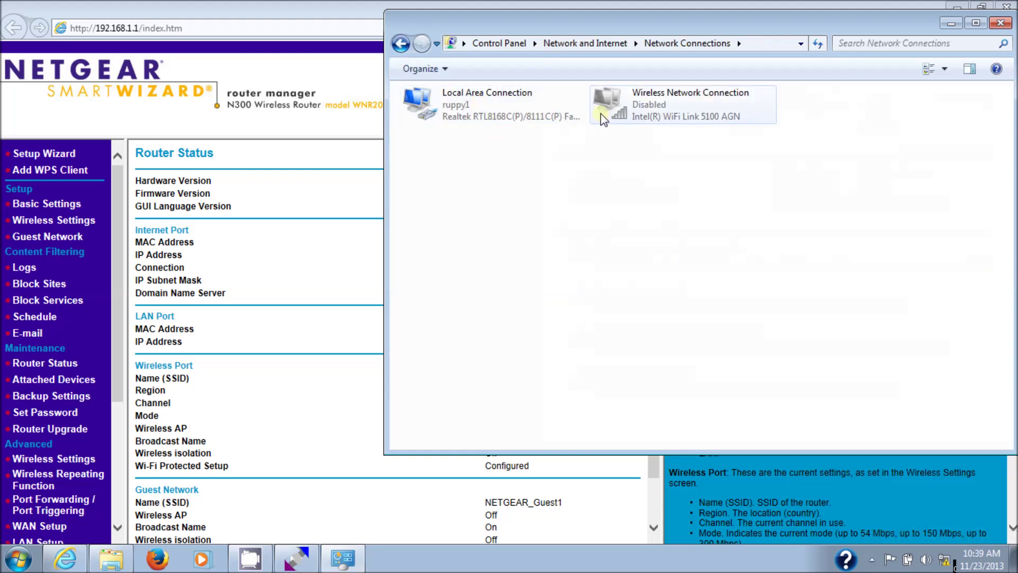
right_click(651, 107)
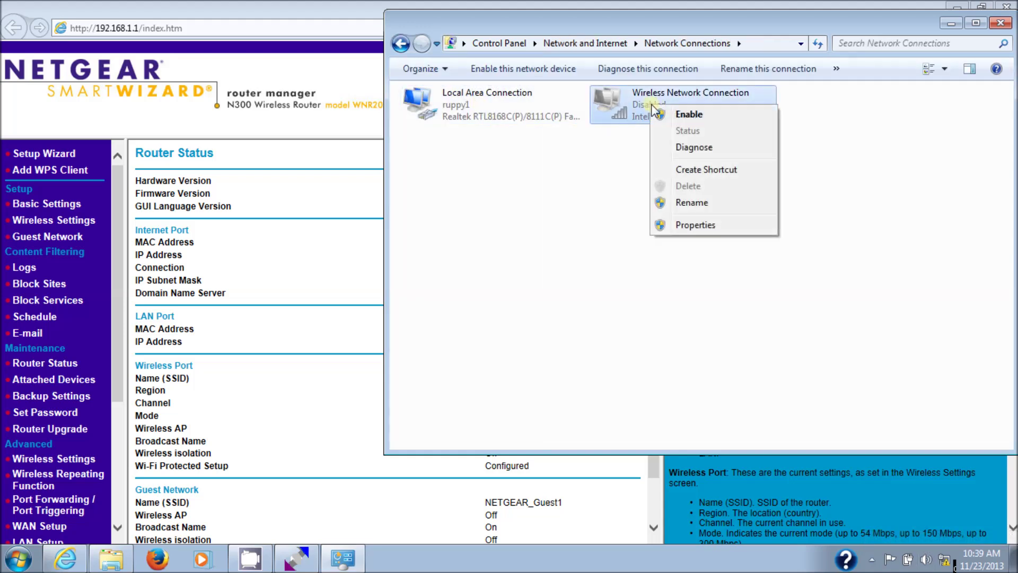
left_click(684, 116)
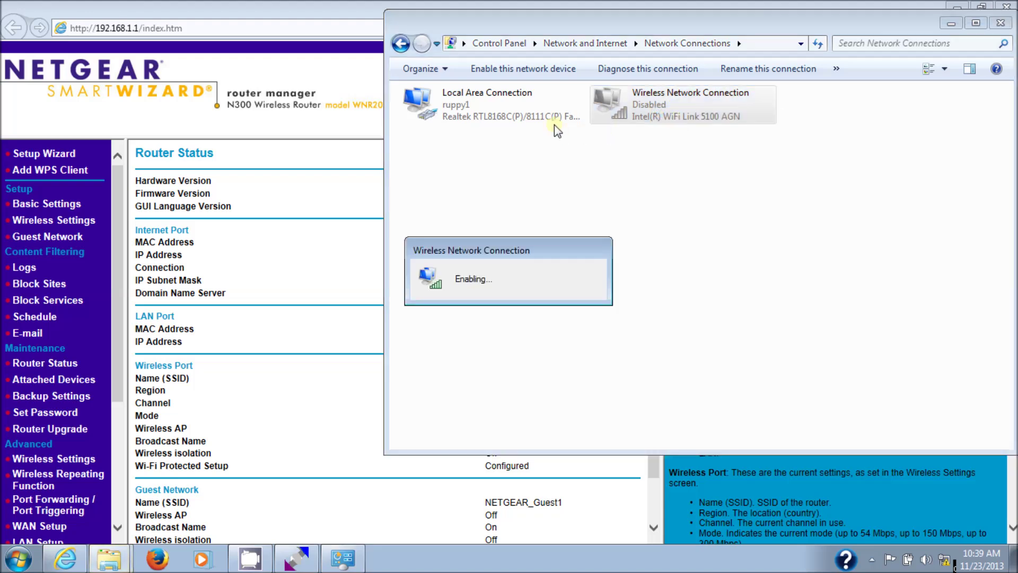
Bring the adapter window back to front and select the Local Area Connection
right_click(507, 100)
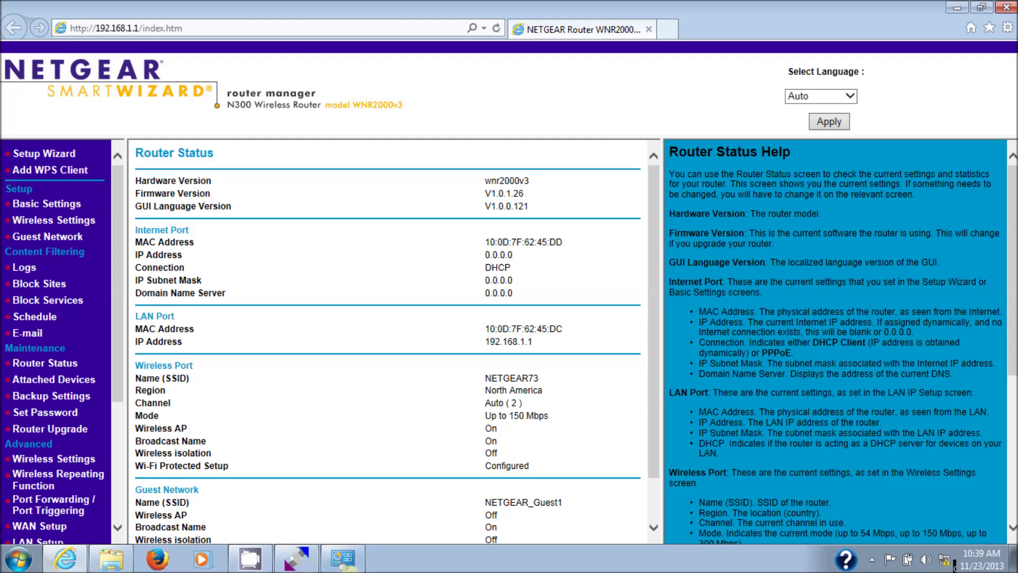
left_click(342, 558)
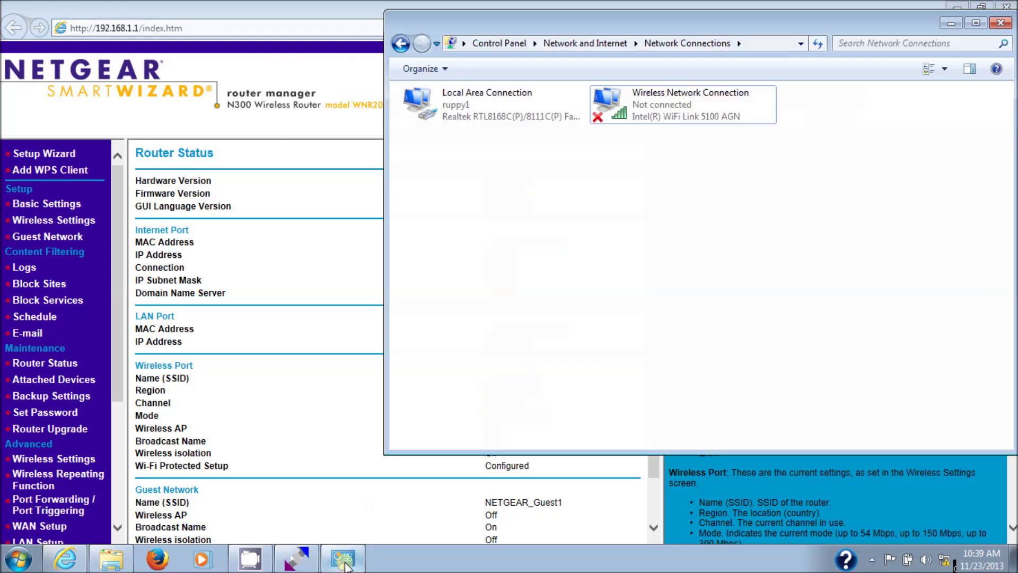
right_click(476, 110)
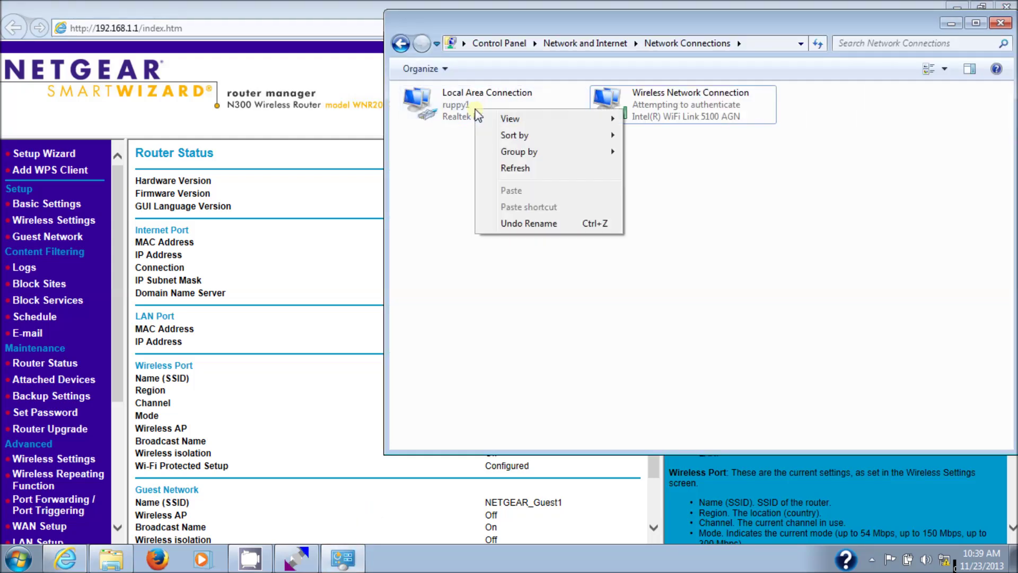
left_click(461, 97)
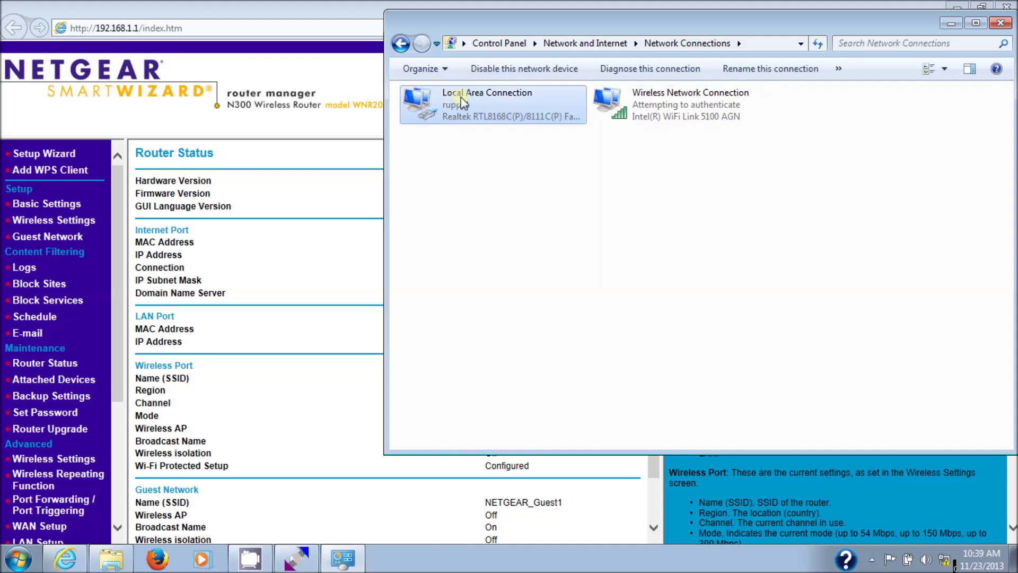
Switch Local Area Connection's IPv4 settings to obtain the IP address and DNS servers automatically
right_click(460, 97)
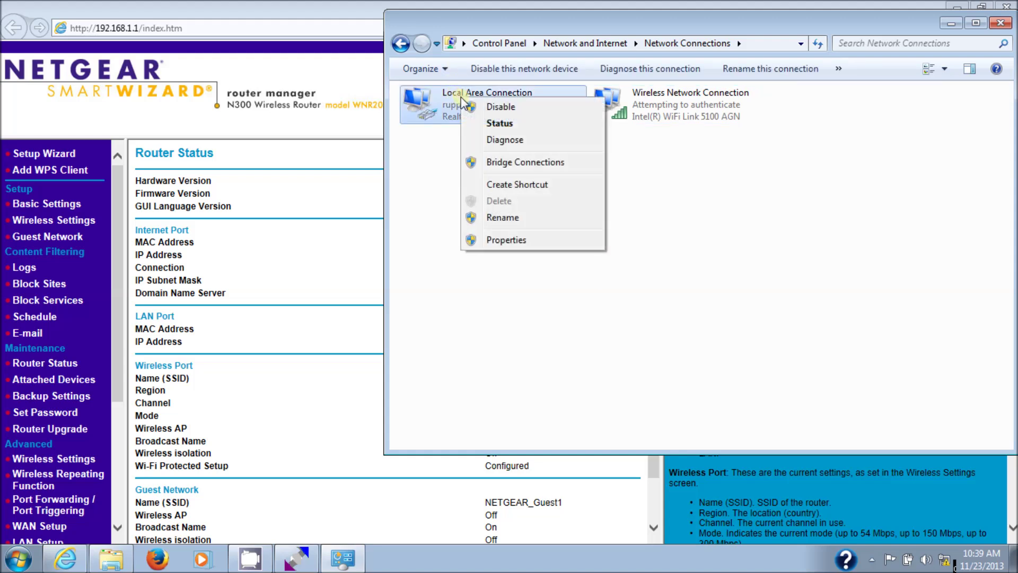
left_click(506, 239)
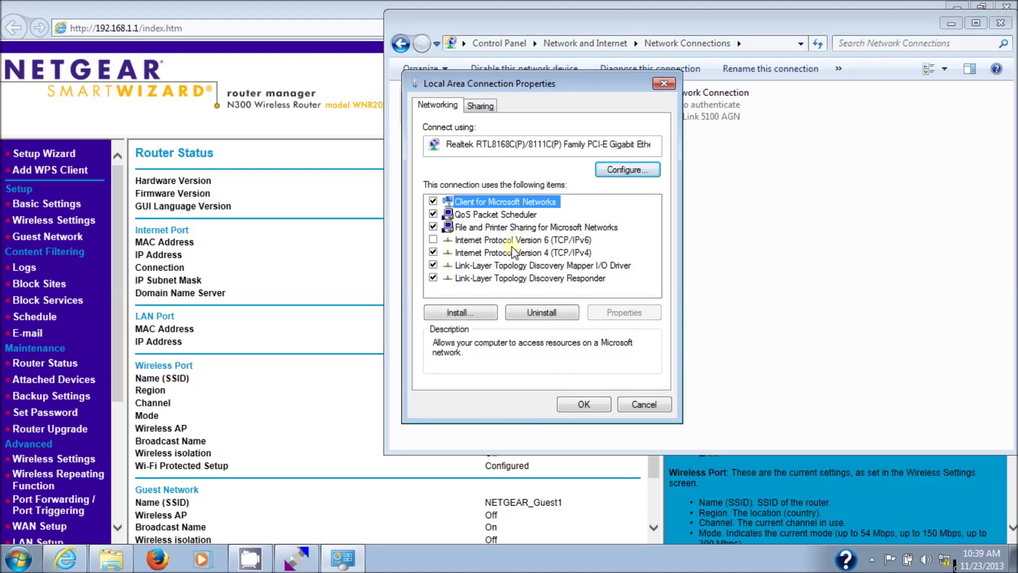
left_click(512, 252)
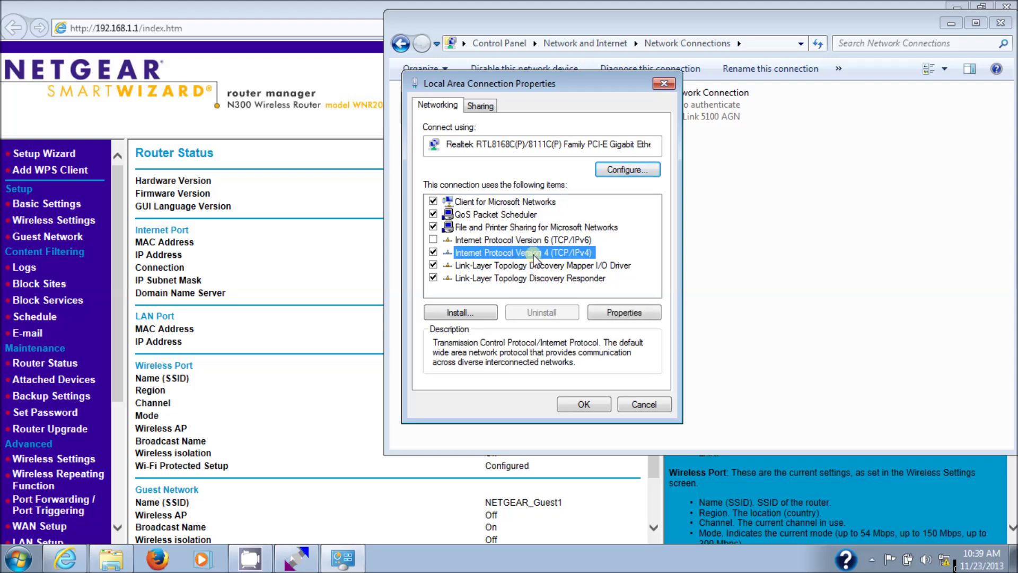
double_click(533, 255)
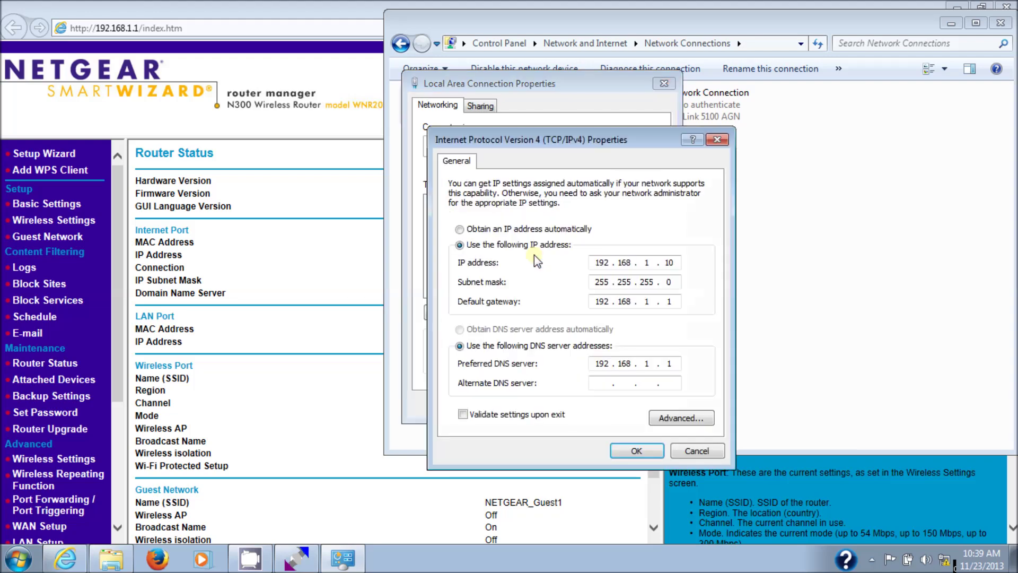
left_click(502, 229)
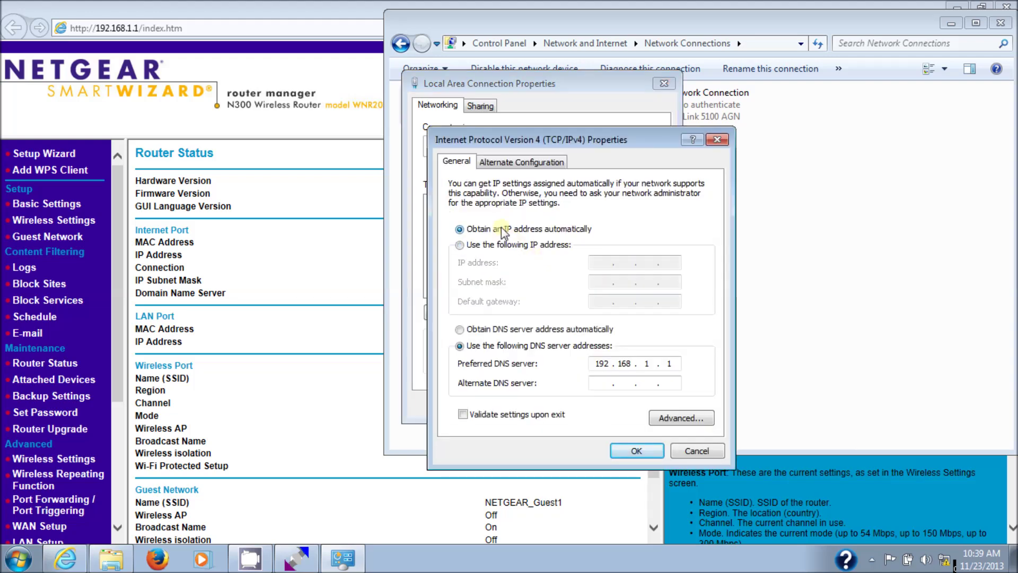
left_click(500, 329)
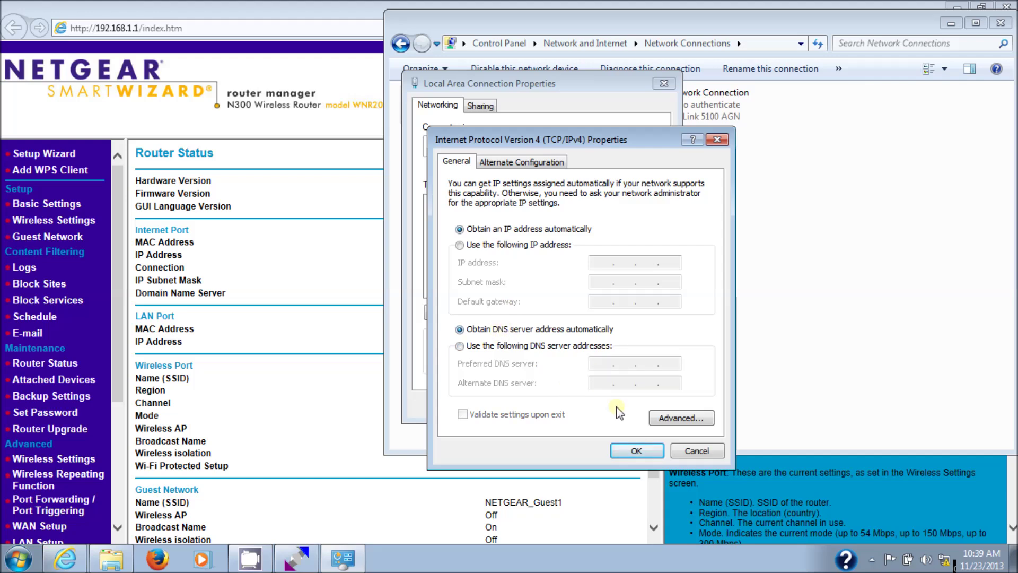
left_click(637, 450)
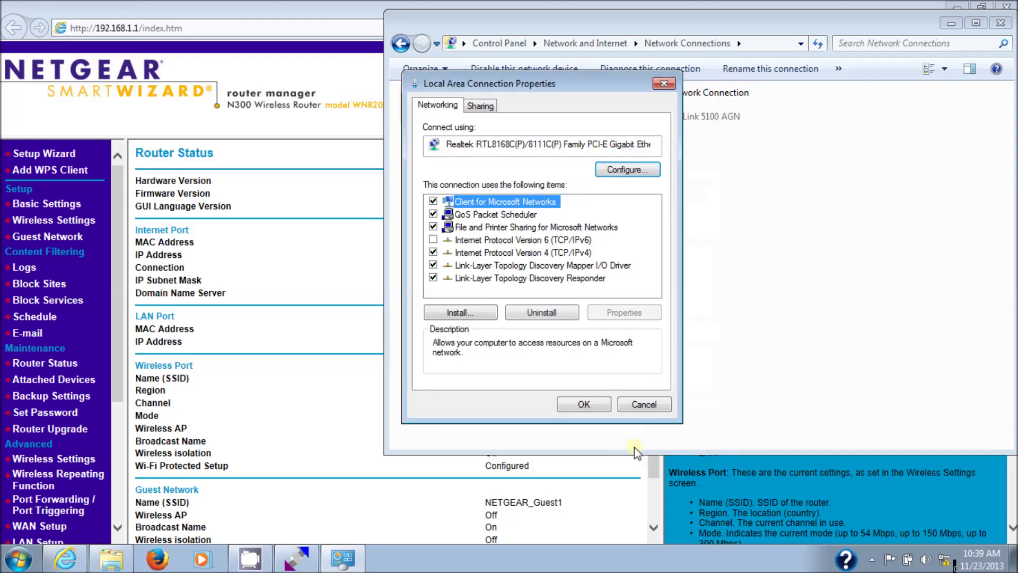
left_click(585, 405)
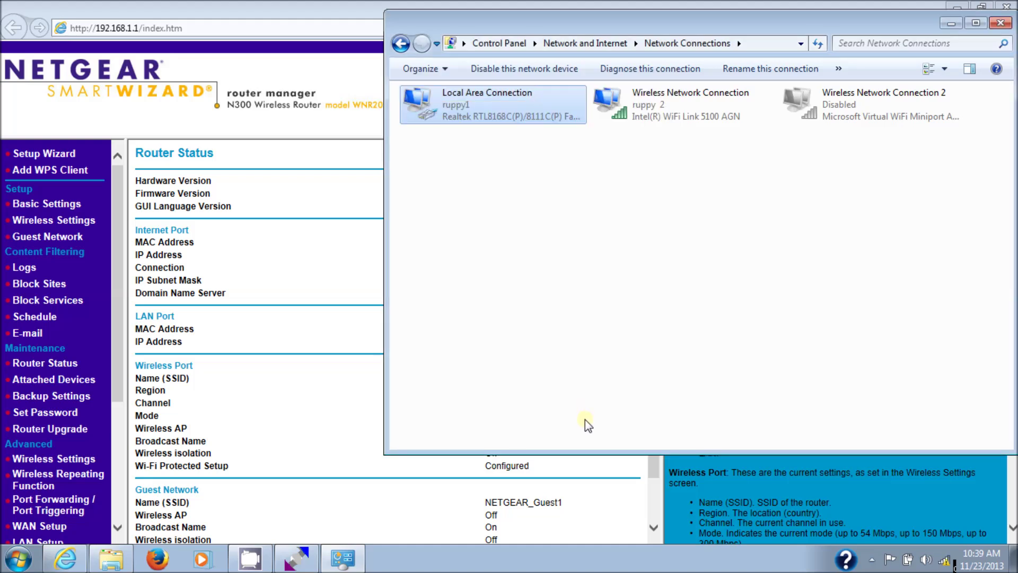
Check Local Area Connection's status details for DHCP address 192.168.1.2 from 192.168.1.1, then close them
right_click(479, 100)
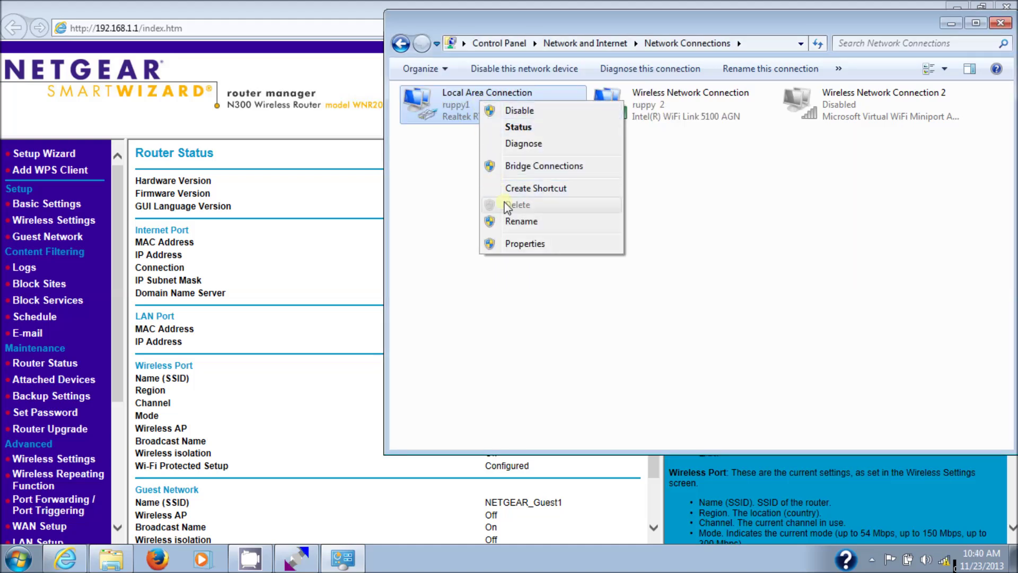
left_click(520, 128)
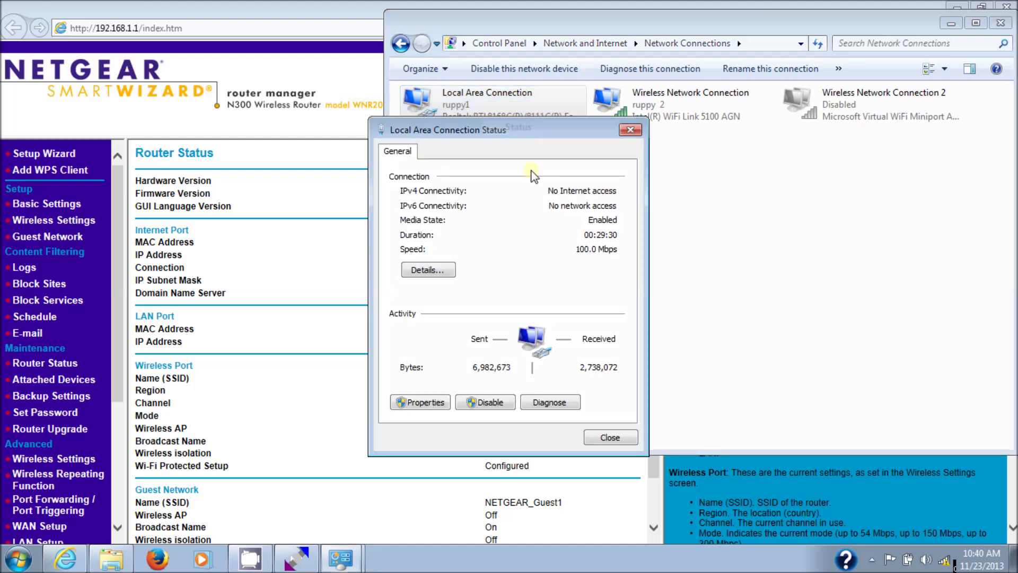
left_click(429, 271)
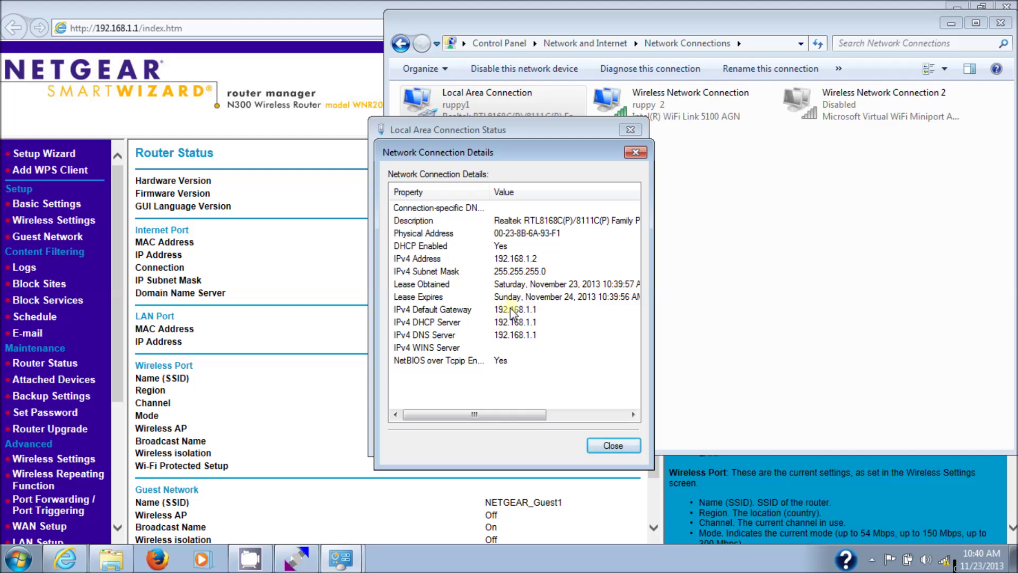
left_click(613, 445)
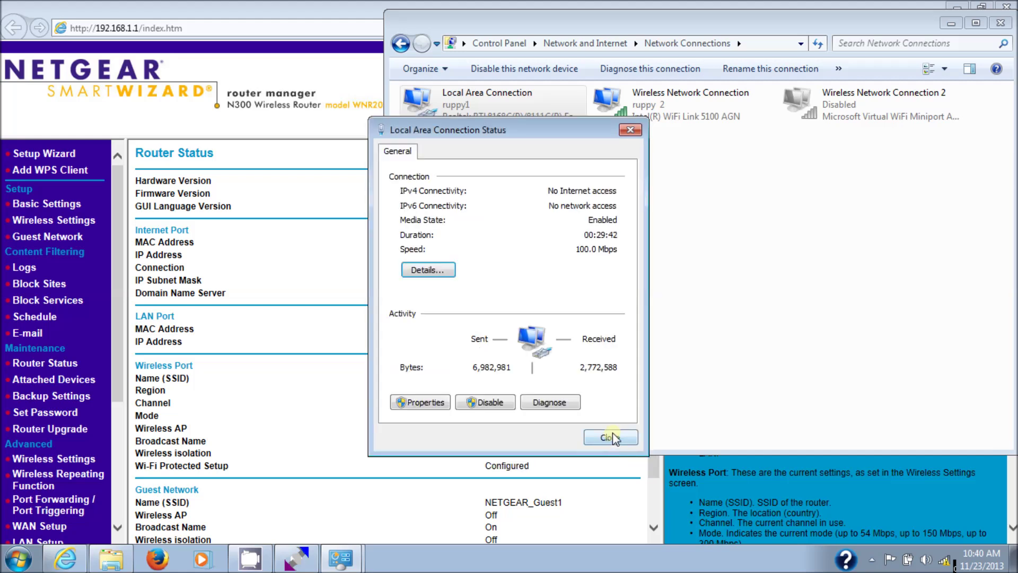
left_click(613, 439)
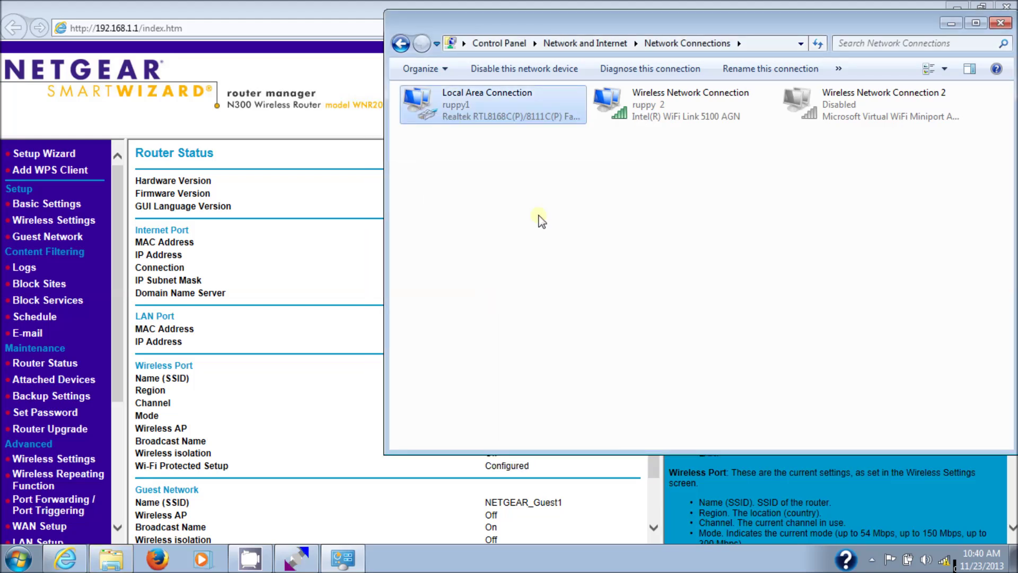